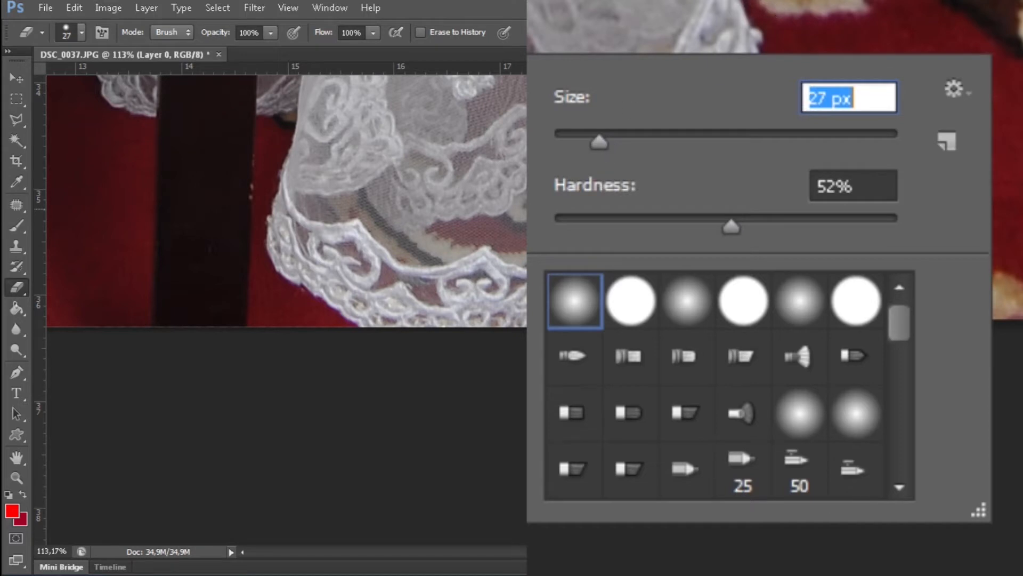
- Begin erasing the backdrop just outside the veil's lower right hem with the 27 px eraser at 52% hardness
click(745, 146)
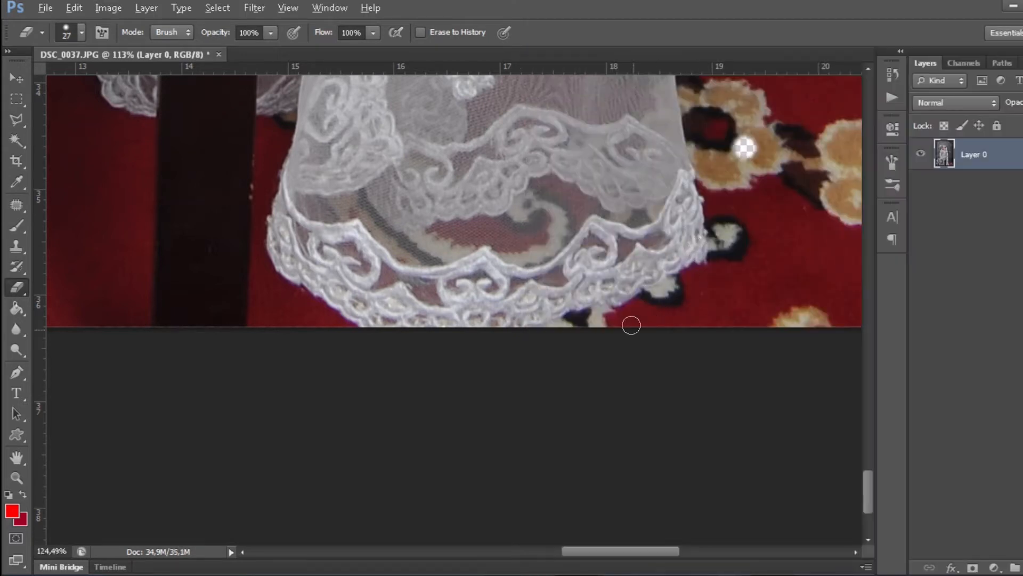
scroll(631, 325, up, 5)
mouse_move(480, 336)
mouse_down()
mouse_move(643, 289)
mouse_move(794, 168)
mouse_up()
drag(784, 170, 783, 220)
drag(740, 143, 762, 234)
- Reduce the eraser to 15 px and erase a strip of backdrop up along the veil's right edge
key(bracketleft)
key(bracketleft)
key(bracketleft)
drag(777, 171, 668, 421)
drag(632, 393, 595, 126)
mouse_move(595, 125)
mouse_down()
mouse_move(646, 394)
mouse_move(599, 101)
mouse_up()
drag(597, 101, 575, 469)
drag(574, 362, 552, 101)
drag(548, 98, 584, 400)
mouse_move(588, 397)
mouse_down()
mouse_move(557, 97)
mouse_move(555, 400)
mouse_up()
mouse_move(552, 397)
mouse_down()
mouse_move(523, 139)
mouse_move(502, 453)
mouse_up()
mouse_move(502, 453)
mouse_down()
mouse_move(491, 187)
mouse_move(501, 394)
mouse_up()
mouse_move(501, 394)
mouse_down()
mouse_move(481, 155)
mouse_move(486, 431)
mouse_up()
- Continue the erased strip with straight strokes along the upper right veil edge to the flowers beside the head
mouse_move(486, 429)
mouse_down()
mouse_move(457, 192)
mouse_move(502, 374)
mouse_up()
shift+click(458, 192)
drag(491, 195, 524, 437)
shift+click(518, 157)
drag(519, 157, 559, 442)
shift+click(492, 181)
drag(492, 181, 510, 275)
drag(480, 155, 503, 272)
drag(501, 256, 591, 421)
drag(525, 176, 567, 320)
drag(562, 315, 631, 464)
mouse_move(544, 235)
mouse_down()
mouse_move(580, 326)
mouse_move(621, 336)
mouse_up()
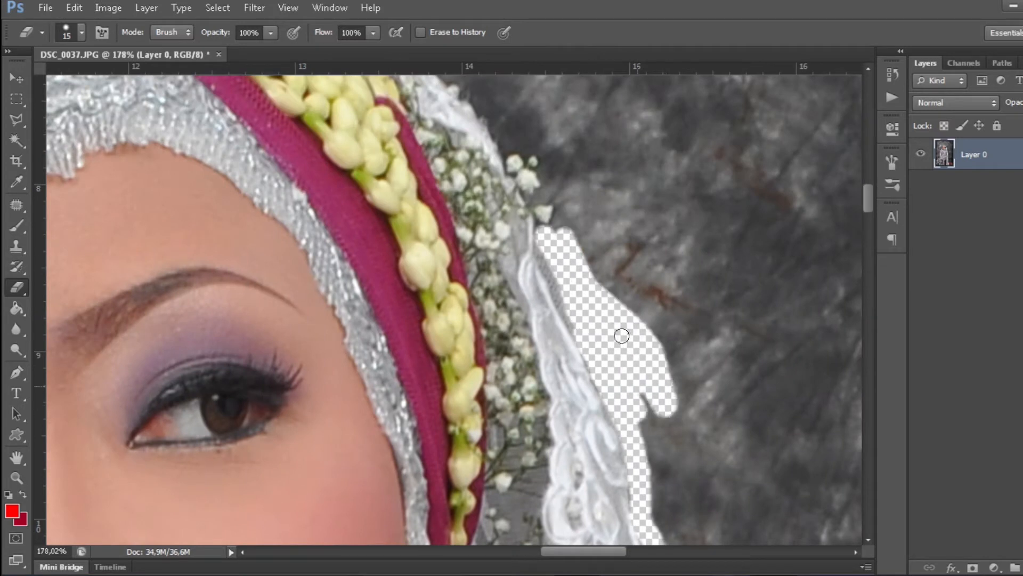
- Erase the backdrop closely around the small white flowers and the right side of the headdress with a 9 px eraser
scroll(624, 336, up, 3)
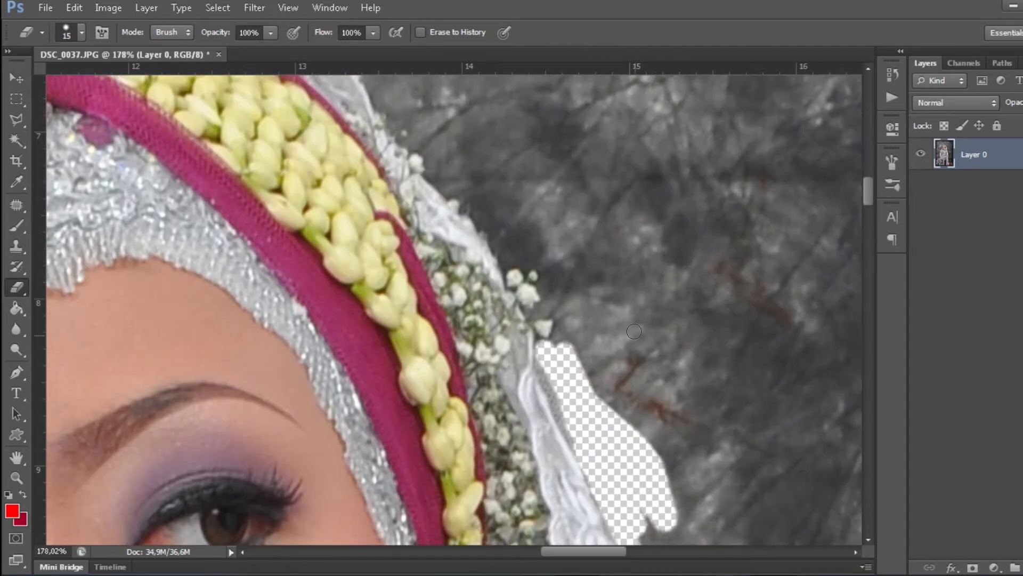
drag(537, 264, 547, 307)
scroll(562, 285, up, 4)
key(bracketright)
drag(410, 168, 437, 203)
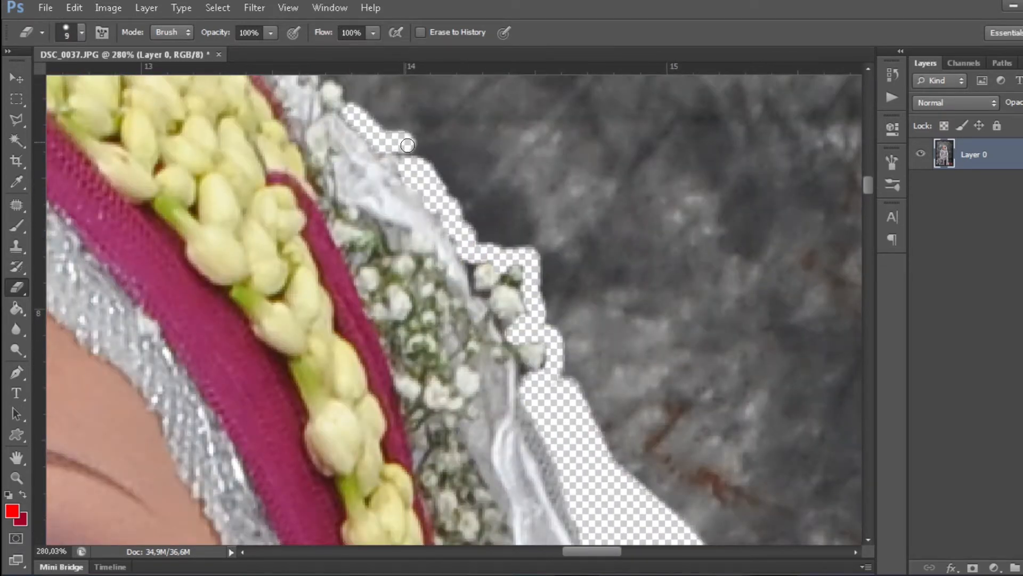
drag(408, 145, 419, 163)
drag(395, 144, 614, 360)
drag(583, 330, 536, 275)
drag(345, 94, 565, 370)
- Enlarge the eraser to 15 px and erase a strip of backdrop down the veil beside the left of the head
key(bracketright)
key(bracketright)
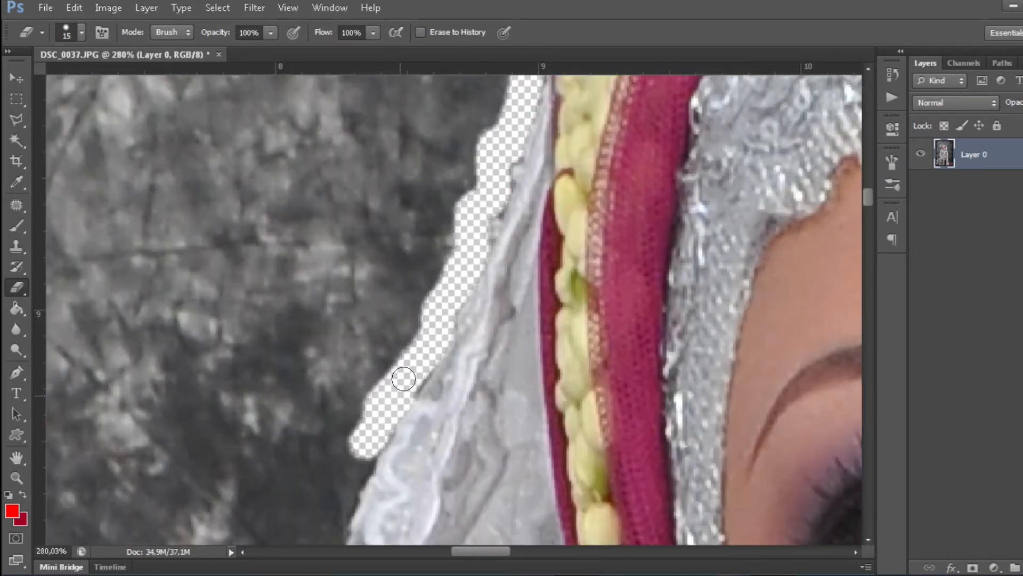
drag(365, 445, 333, 525)
drag(405, 501, 632, 217)
drag(469, 423, 427, 512)
drag(469, 453, 629, 213)
- Extend the erased strip along the long outer left edge of the veil below the shoulder
scroll(533, 267, down, 8)
scroll(506, 320, up, 7)
drag(480, 331, 585, 131)
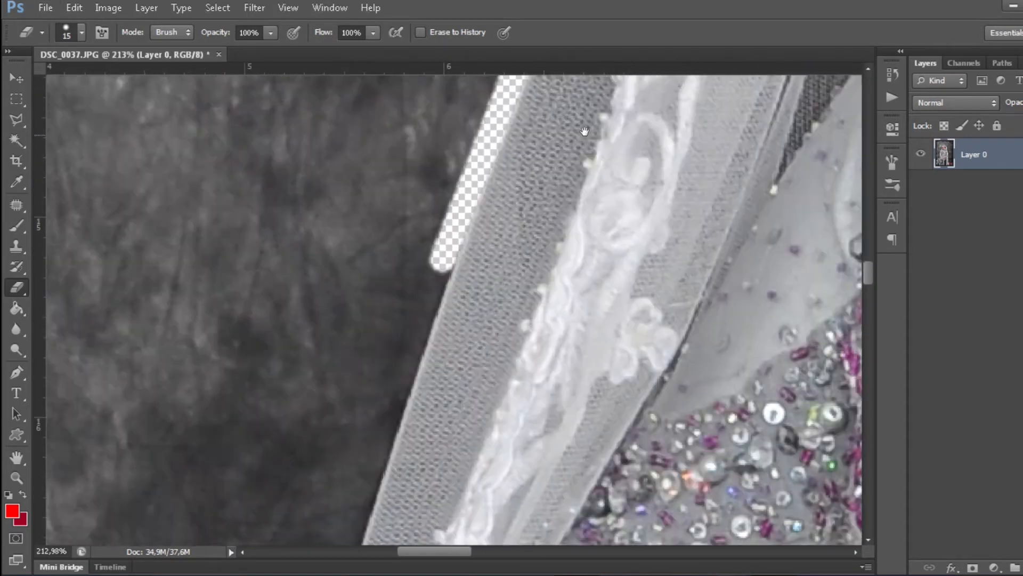
drag(443, 261, 362, 500)
drag(400, 496, 544, 176)
drag(388, 221, 368, 490)
drag(394, 491, 458, 187)
drag(432, 463, 479, 160)
- Erase the backdrop along the patterned skirt's upper edge to the photo's left border with a 20 px eraser
key(bracketright)
drag(377, 292, 228, 400)
drag(213, 427, 423, 223)
mouse_move(167, 452)
mouse_down()
mouse_move(437, 196)
mouse_move(476, 185)
mouse_up()
mouse_move(165, 461)
mouse_down()
mouse_move(206, 404)
mouse_move(453, 171)
mouse_up()
- Start a polygonal lasso selection inside the erased strip, following the veil's right edge up from the hem
scroll(373, 394, down, 14)
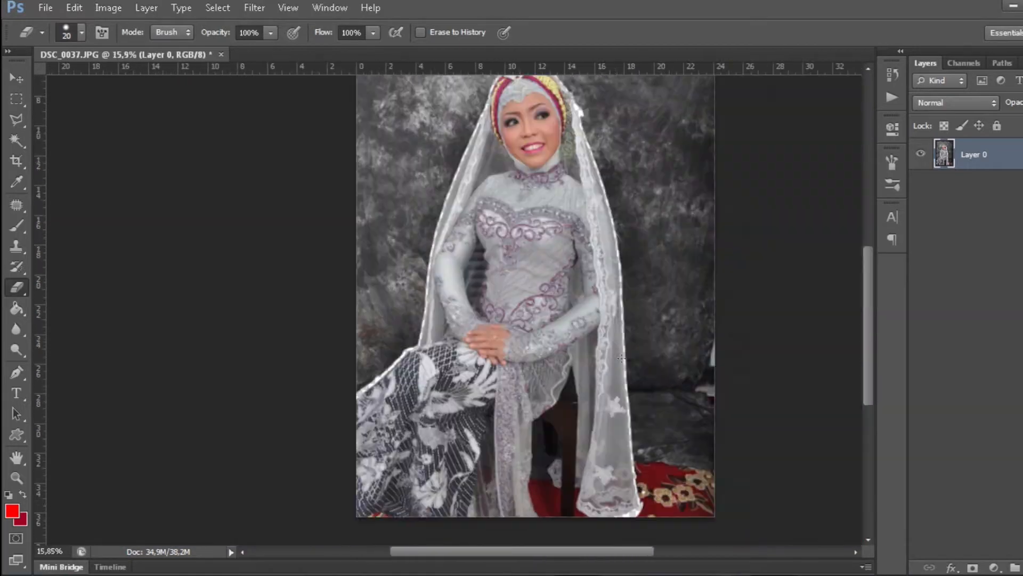
scroll(622, 358, down, 1)
key(l)
scroll(633, 469, up, 14)
click(633, 377)
mouse_move(612, 133)
mouse_down()
mouse_move(645, 469)
mouse_move(692, 426)
mouse_up()
click(692, 420)
click(684, 341)
click(646, 91)
drag(645, 96, 719, 479)
drag(543, 112, 661, 491)
drag(512, 122, 640, 469)
drag(592, 203, 656, 427)
drag(453, 123, 768, 421)
- Continue the polygonal lasso outline within the erased strip over the headdress and down the left veil edge
click(677, 350)
click(620, 306)
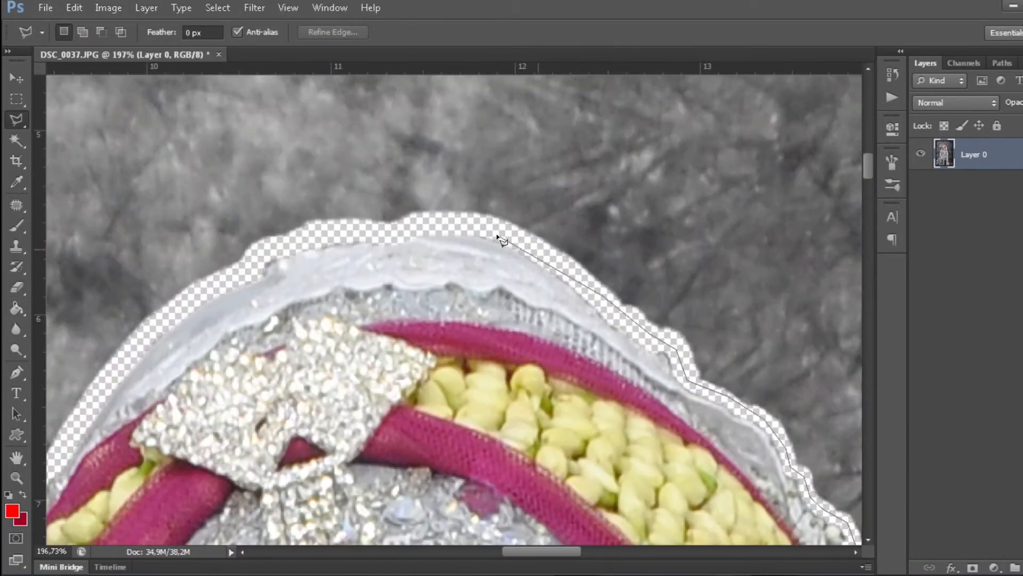
click(546, 249)
click(416, 229)
drag(267, 395, 703, 255)
drag(479, 458, 555, 133)
click(457, 382)
mouse_move(416, 469)
mouse_down()
mouse_move(497, 206)
mouse_move(480, 134)
mouse_up()
click(393, 506)
- Close the lasso selection past the skirt and around the photo borders, delete the selected backdrop and deselect
drag(466, 264, 511, 133)
click(153, 505)
drag(214, 469, 533, 160)
click(336, 382)
drag(596, 370, 214, 341)
click(491, 254)
key(ctrl+0)
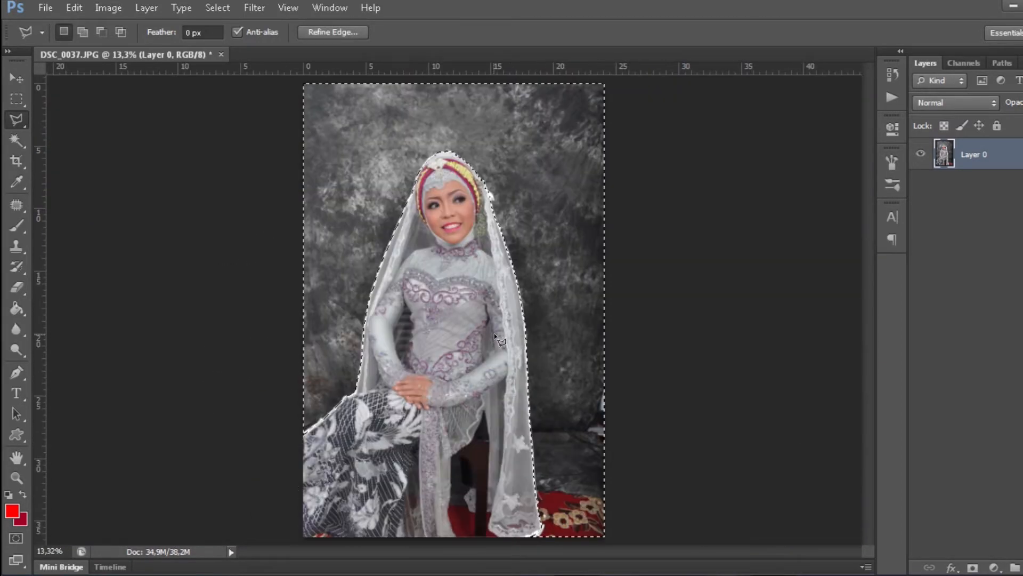
key(Delete)
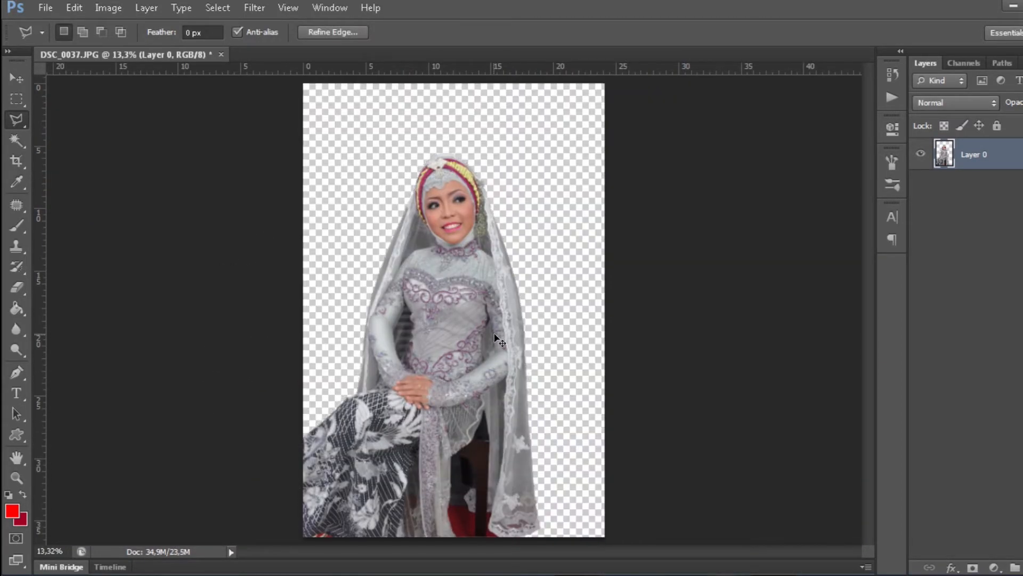
key(ctrl+d)
- Bring the beach wallpaper into terawang.psd as a new layer and scale it up proportionally to about 281%
key(v)
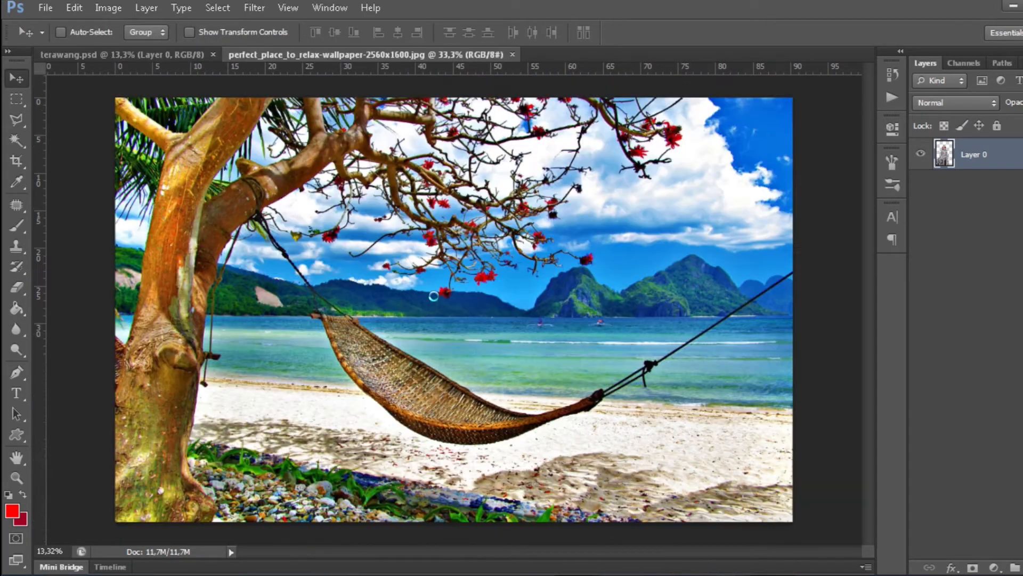
drag(538, 226, 456, 136)
key(ctrl+t)
key(ctrl+minus)
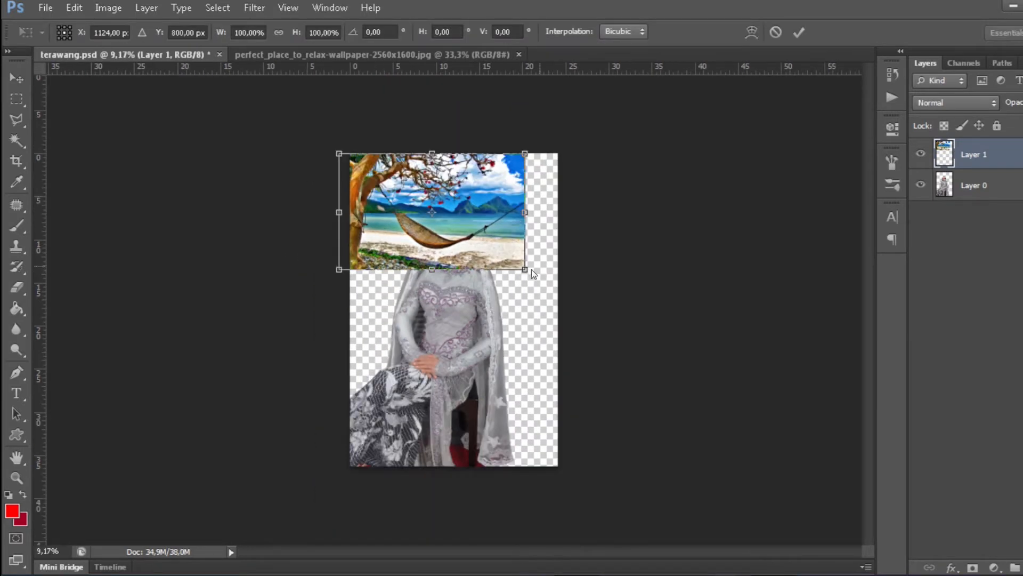
drag(530, 269, 896, 489)
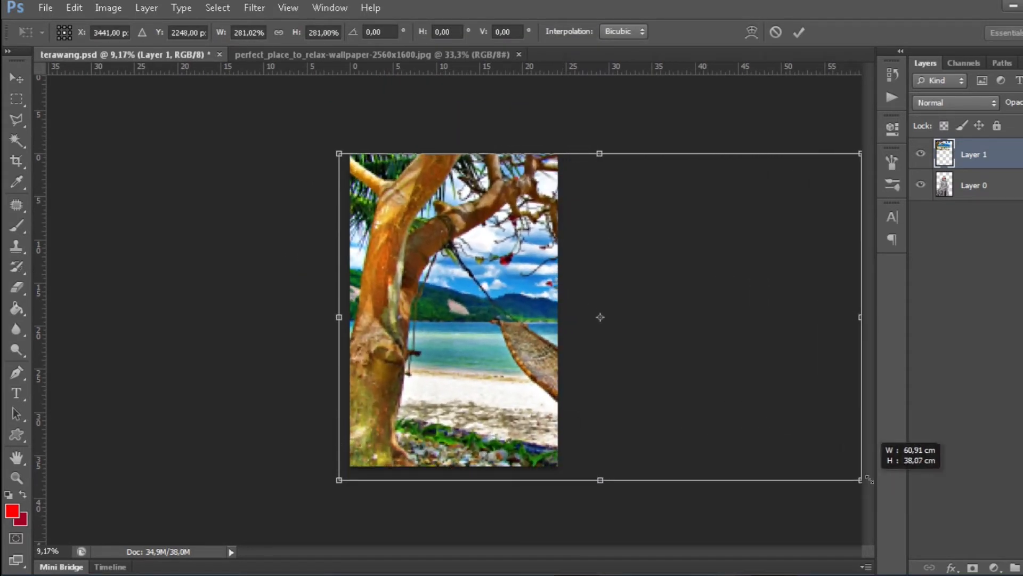
key(Return)
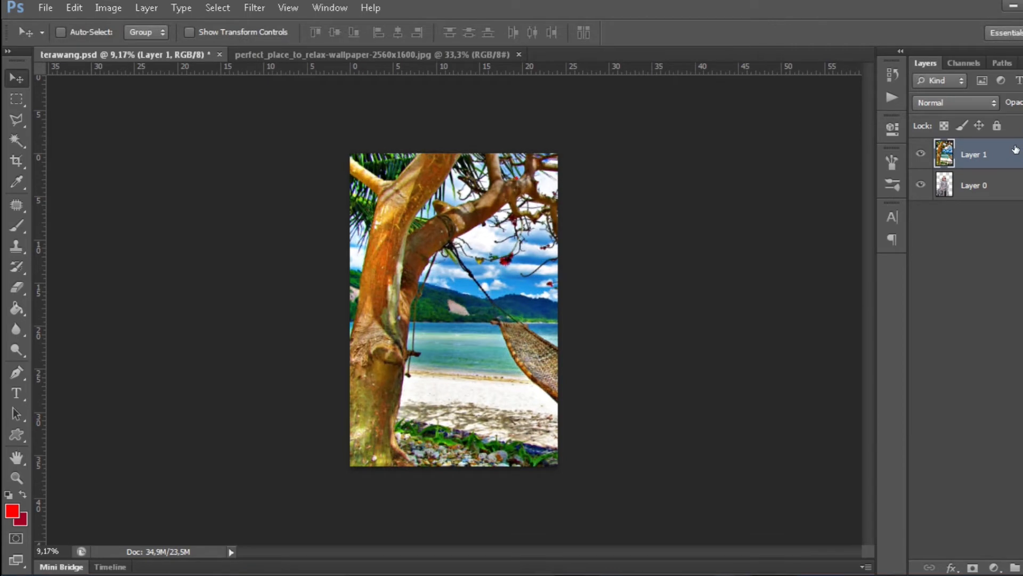
- Move the portrait layer, Layer 0, above the beach layer
double_click(1009, 187)
key(Escape)
drag(1004, 185, 1013, 136)
key(ctrl+0)
scroll(634, 304, down, 5)
- Shift the beach layer sideways behind the portrait and turn the canvas to landscape orientation
click(997, 185)
drag(654, 306, 369, 306)
key(ctrl+t)
key(Return)
click(108, 8)
click(320, 176)
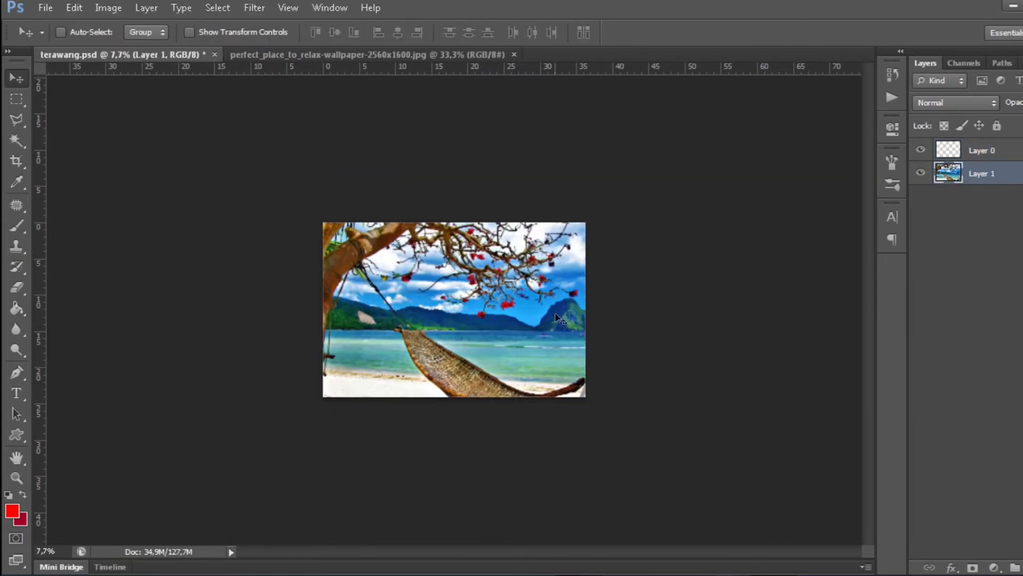
- Reposition the portrait on the landscape canvas and flip the beach layer horizontally
click(997, 151)
drag(568, 313, 548, 305)
click(996, 173)
click(74, 7)
click(352, 468)
- Set the blend mode of the portrait layer, Layer 0, to Screen
click(997, 151)
scroll(437, 292, up, 20)
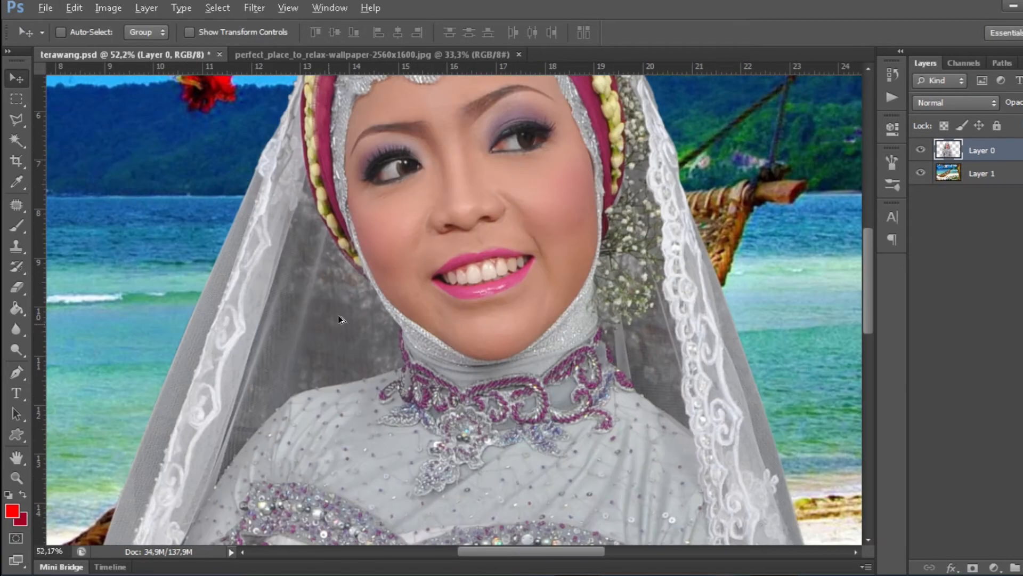
scroll(202, 316, down, 10)
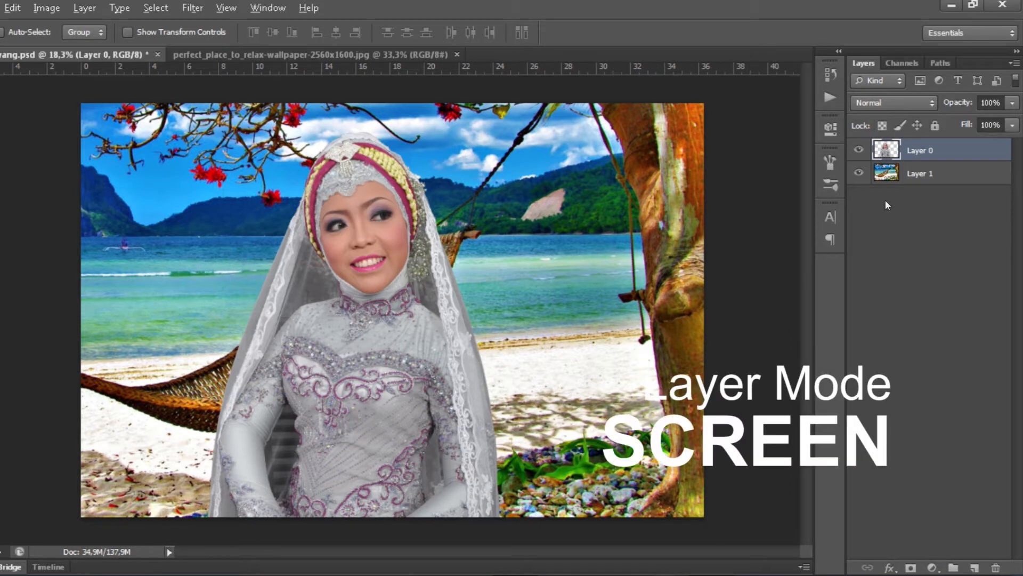
click(893, 102)
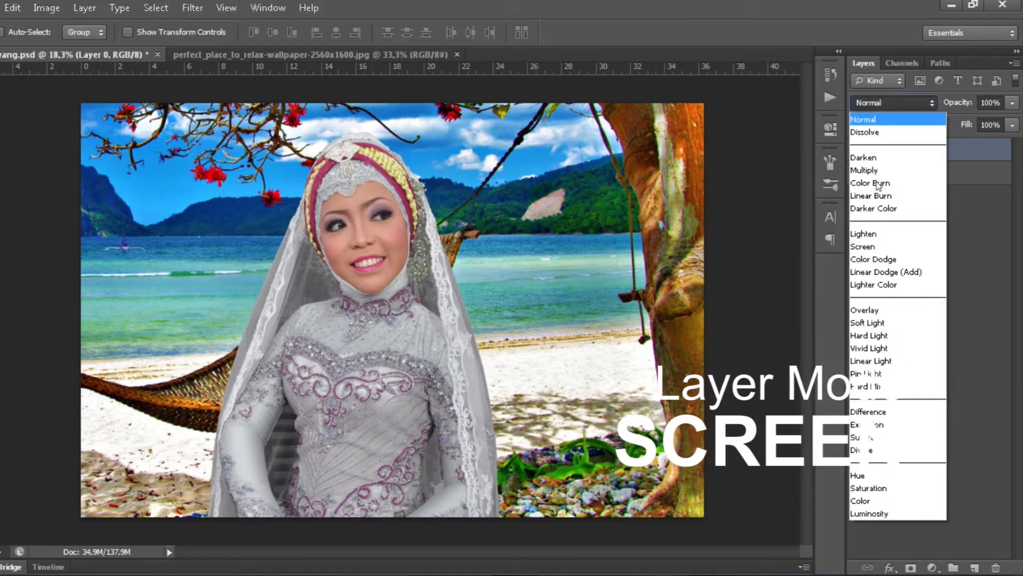
click(874, 247)
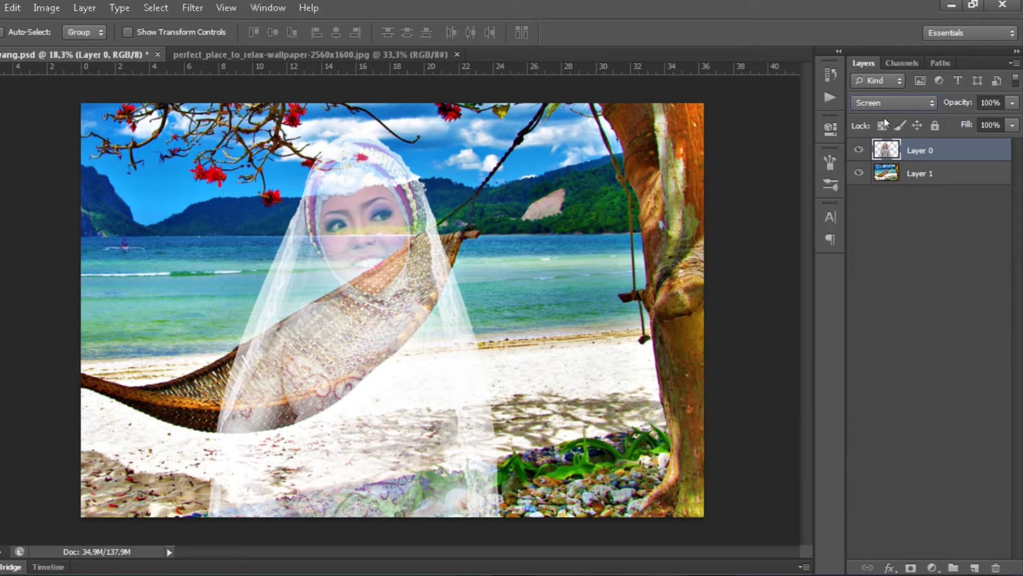
click(372, 229)
- Duplicate the Screen-mode portrait layer and set the copy's blend mode to Normal
drag(957, 207, 959, 572)
click(786, 120)
click(773, 145)
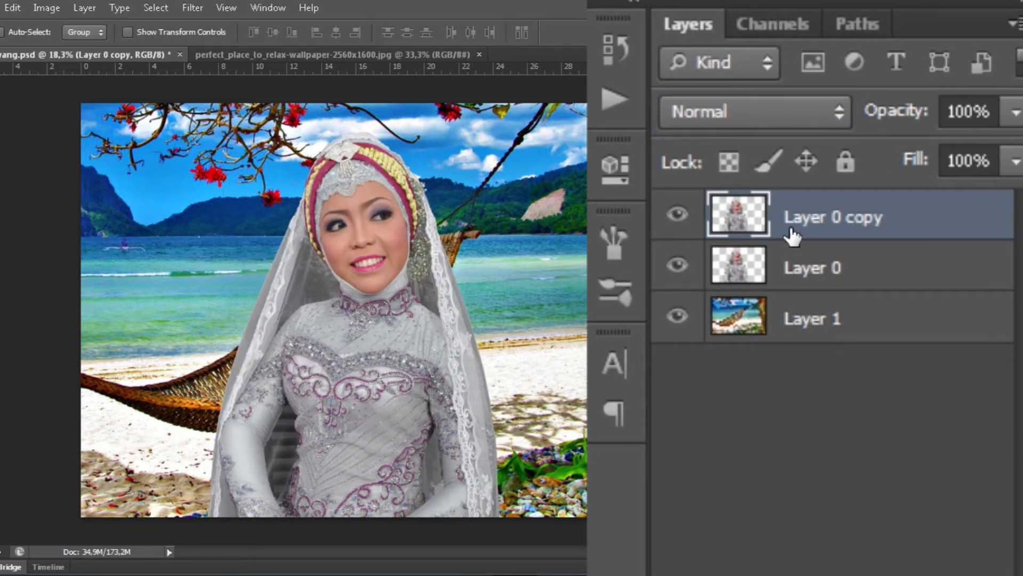
- Duplicate the Normal-mode portrait layer once more, hide the topmost copy and select Layer 0 copy
drag(902, 229, 935, 568)
click(935, 569)
key(ctrl+z)
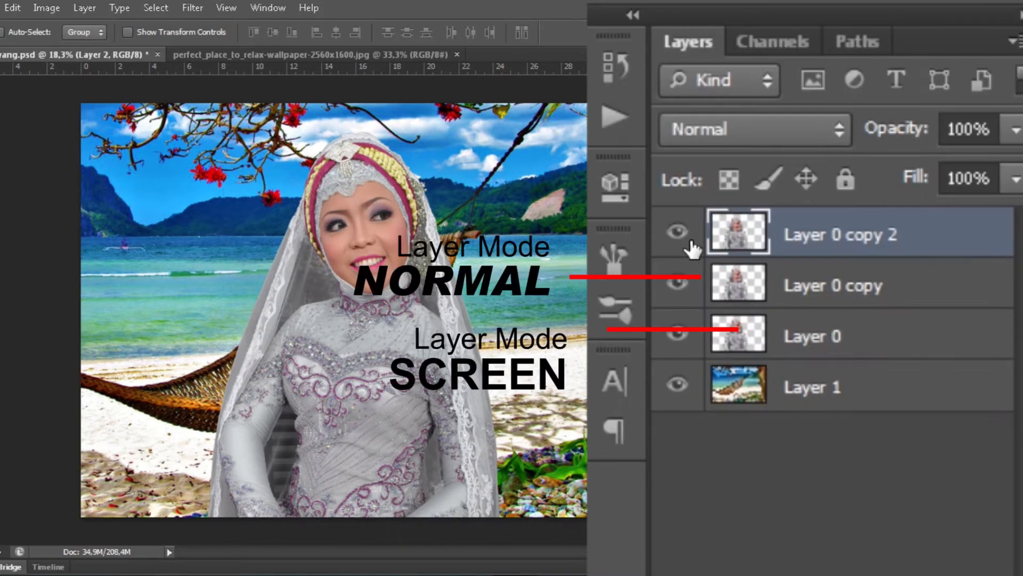
click(690, 240)
click(725, 266)
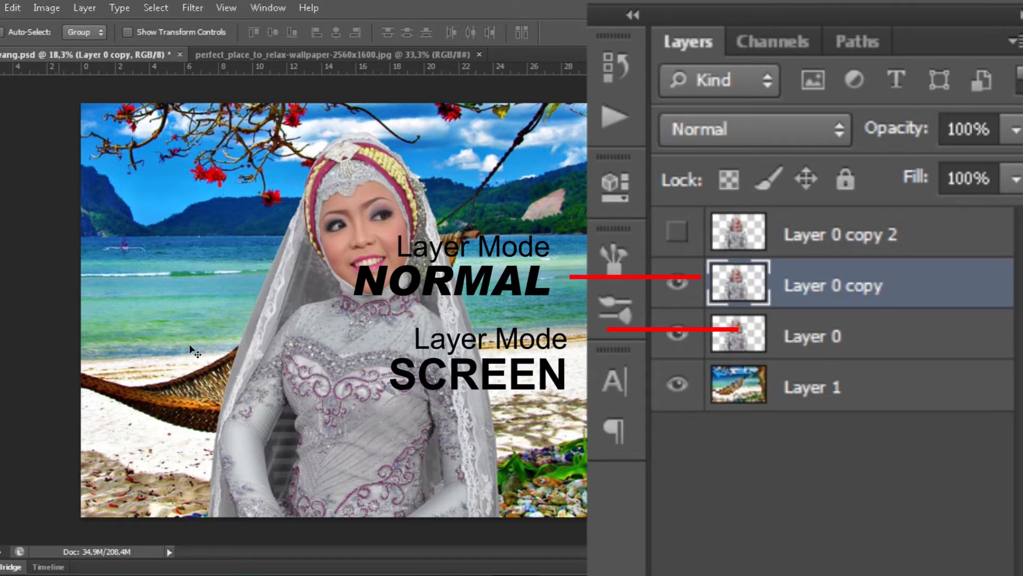
- Set a soft eraser of 277 px with 0% hardness and erase part of the veil left of the face on Layer 0 copy
key(e)
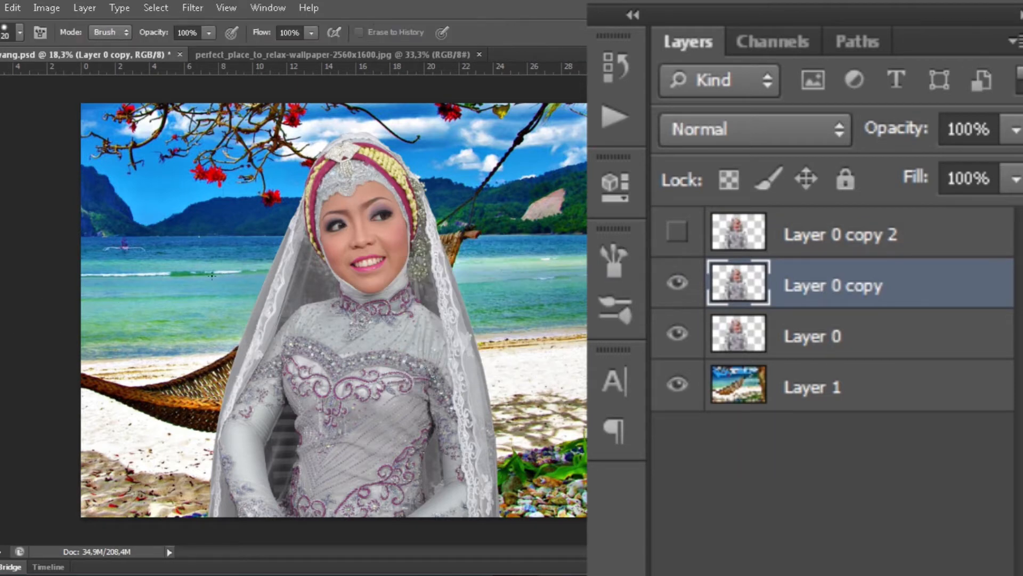
right_click(279, 273)
drag(406, 350, 293, 350)
click(370, 184)
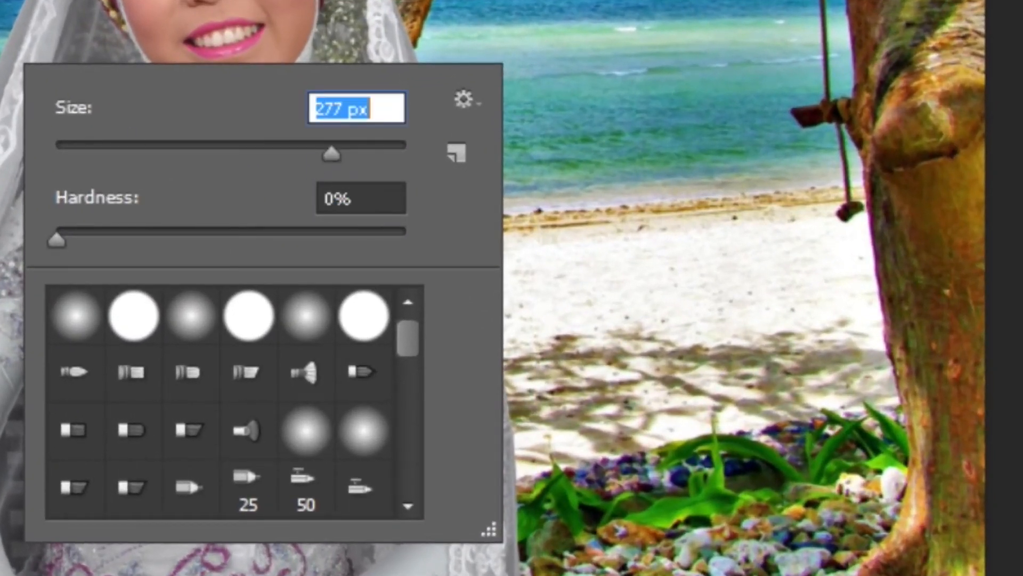
key(Return)
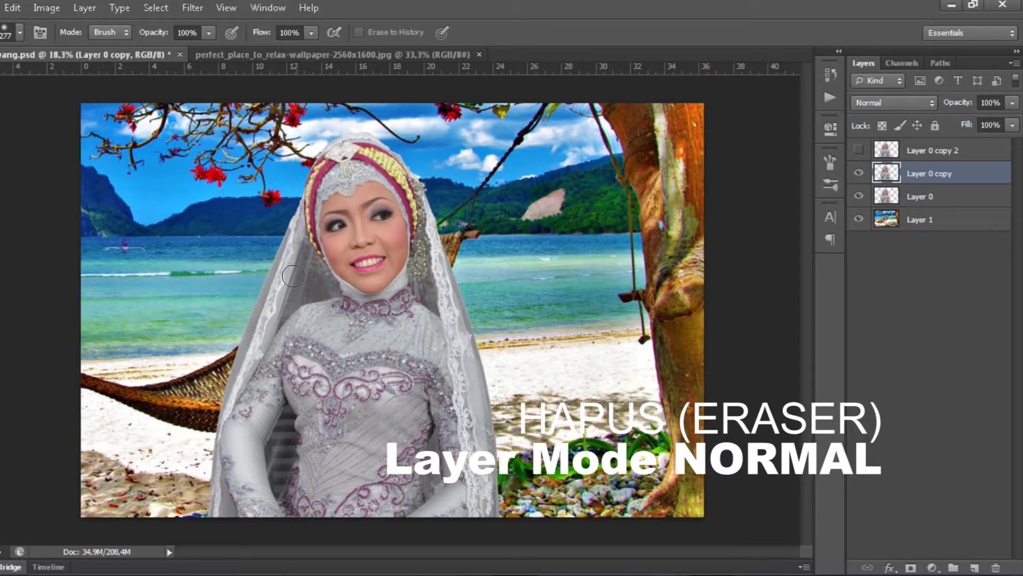
mouse_move(293, 276)
mouse_down()
mouse_move(285, 306)
mouse_move(297, 264)
mouse_up()
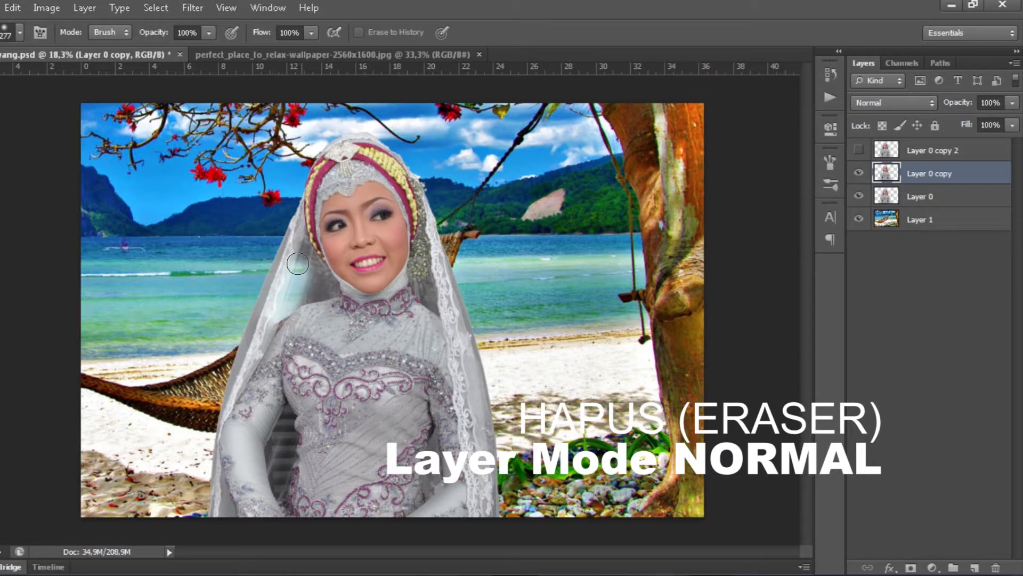
mouse_move(286, 226)
mouse_down()
mouse_move(236, 299)
mouse_move(257, 276)
mouse_up()
- Shrink the eraser to 100 px and erase the grey backdrop in the veil between the left cheek, neck and shoulder
scroll(281, 222, up, 3)
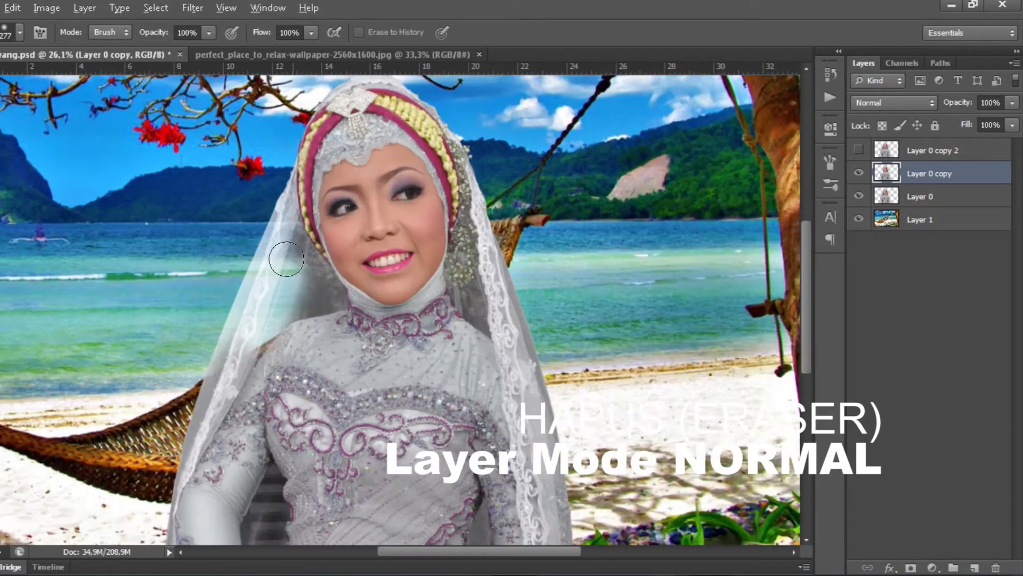
scroll(267, 247, up, 3)
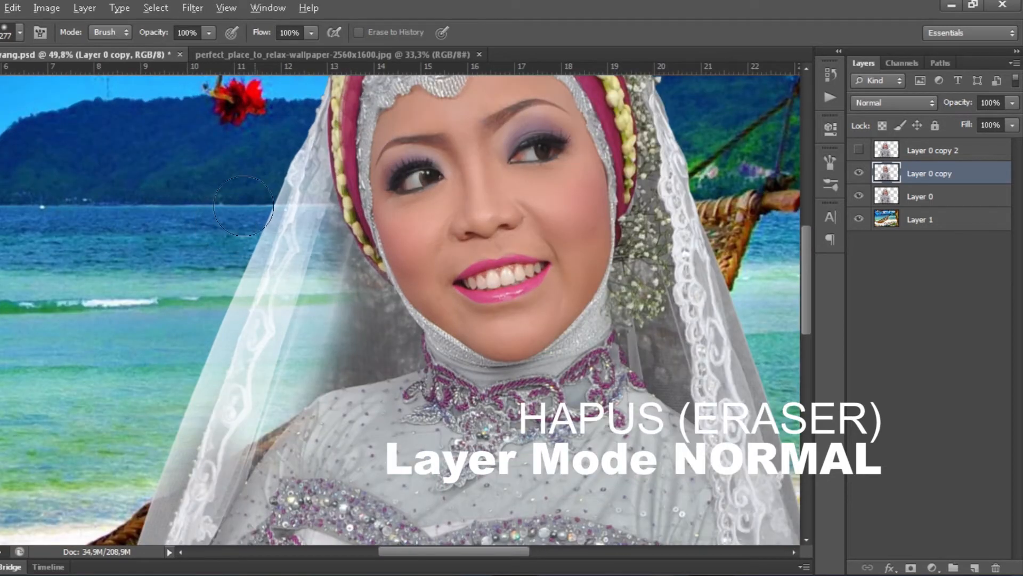
key(bracketleft)
key(bracketleft)
key(bracketleft)
key(bracketleft)
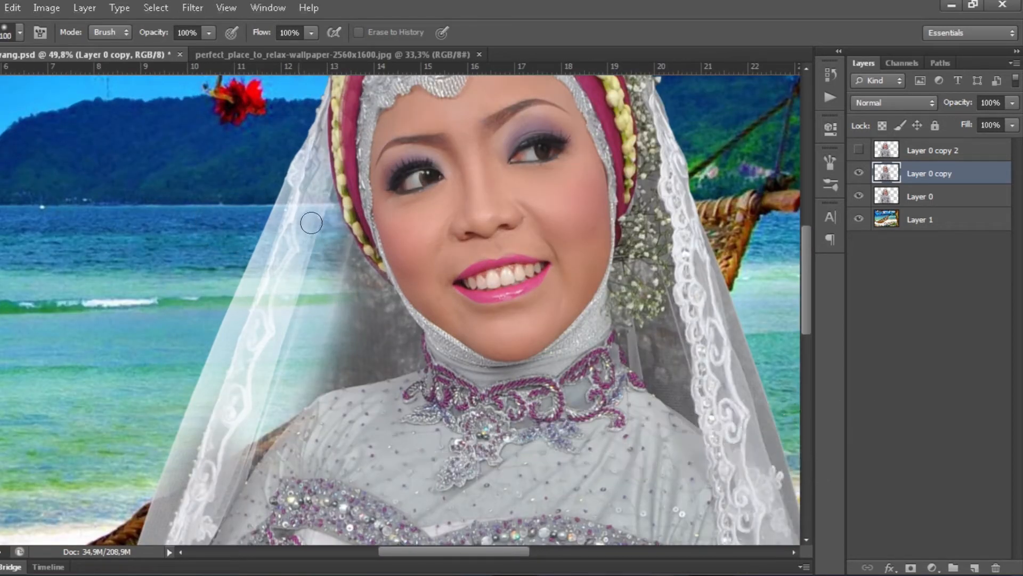
mouse_move(366, 301)
mouse_down()
mouse_move(353, 264)
mouse_move(307, 224)
mouse_up()
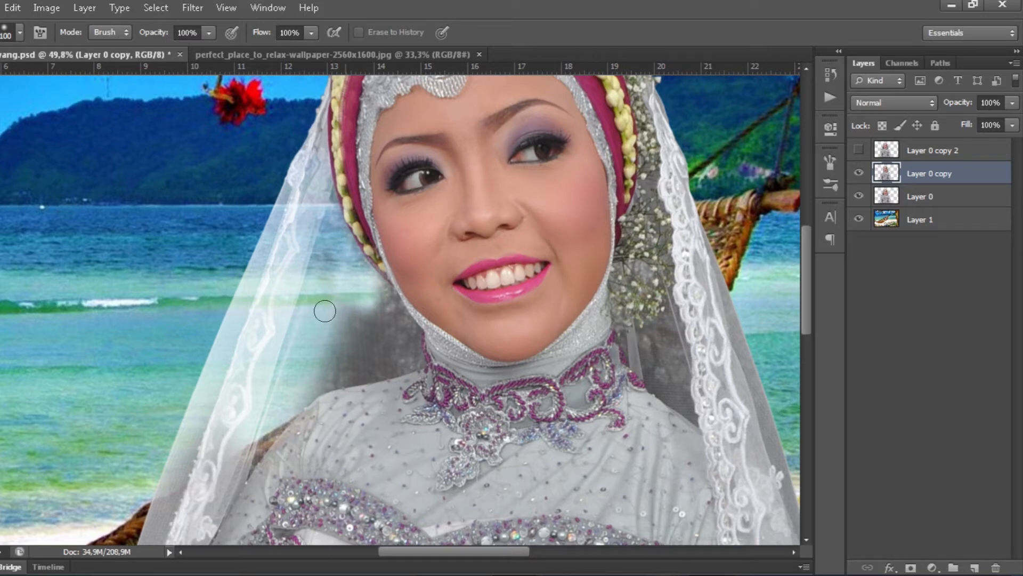
drag(324, 326, 287, 324)
mouse_move(287, 391)
mouse_down()
mouse_move(344, 368)
mouse_move(315, 373)
mouse_move(371, 293)
mouse_move(387, 313)
mouse_move(378, 297)
mouse_up()
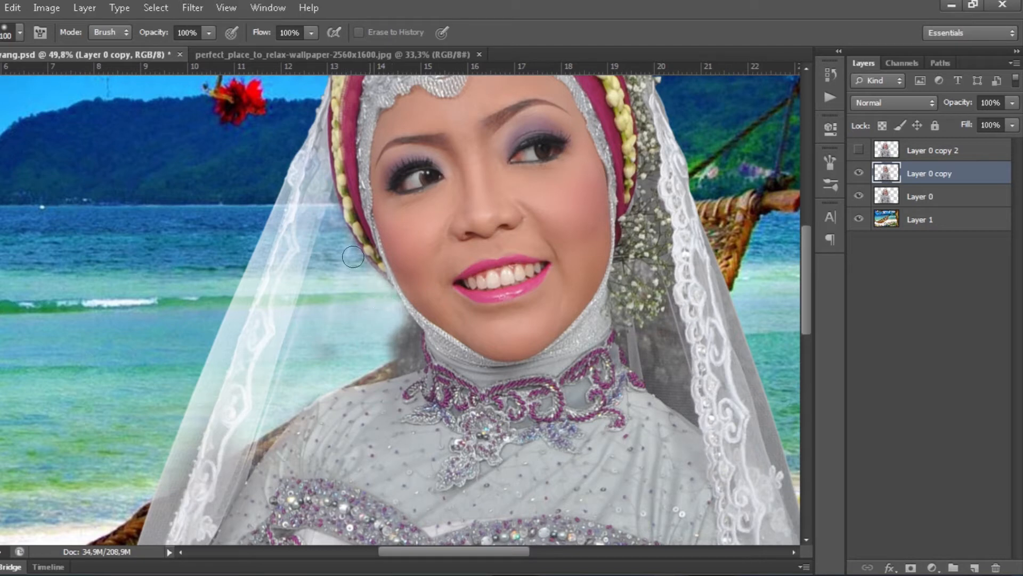
mouse_move(409, 351)
mouse_down()
mouse_move(416, 338)
mouse_move(386, 319)
mouse_up()
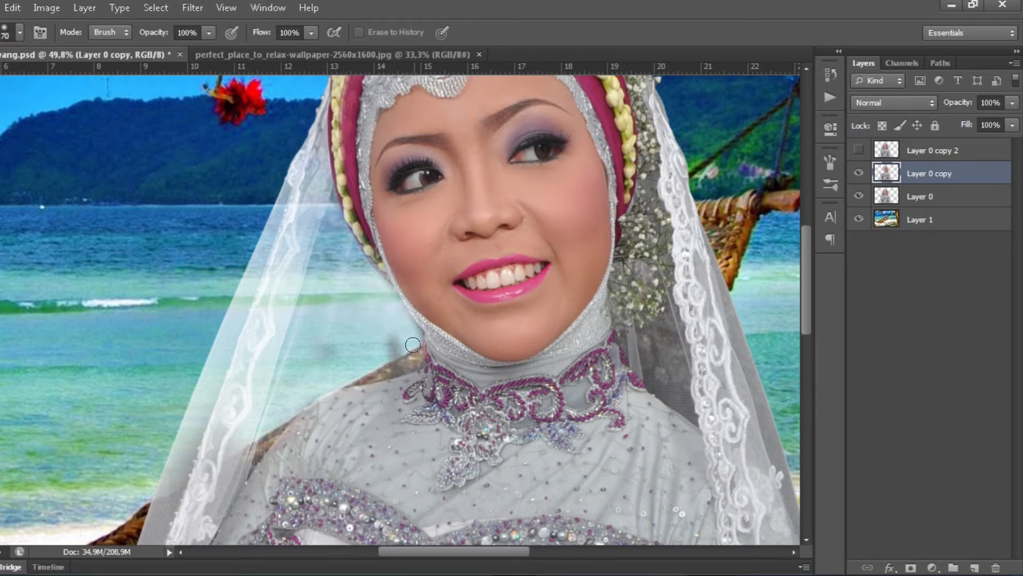
- Set the eraser to 125 px and 52% opacity and partially erase the veil beside the left upper arm
scroll(194, 446, down, 2)
key(bracketright)
key(bracketright)
key(bracketright)
key(bracketright)
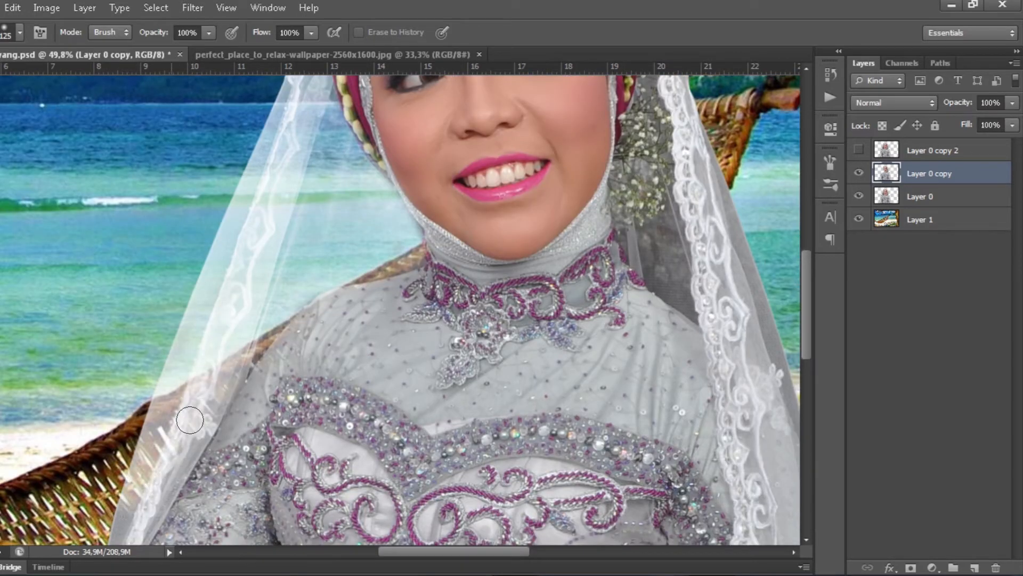
scroll(194, 418, down, 3)
key(5)
key(2)
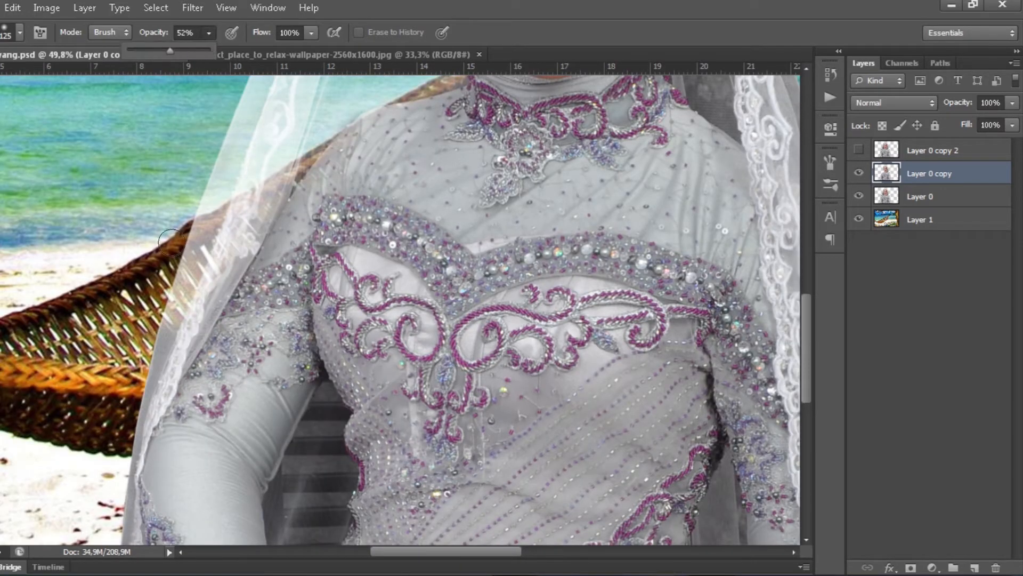
drag(178, 326, 158, 388)
- Partially erase the grey backdrop in the remaining veil and the gap between arm and waist, reducing the eraser to 90 px
scroll(267, 439, down, 4)
drag(541, 166, 558, 223)
mouse_move(593, 175)
mouse_down()
mouse_move(542, 122)
mouse_move(504, 270)
mouse_move(594, 460)
mouse_move(611, 536)
mouse_up()
drag(586, 525, 645, 263)
mouse_move(257, 380)
mouse_down()
mouse_move(263, 272)
mouse_move(253, 290)
mouse_up()
mouse_move(376, 227)
mouse_down()
mouse_move(360, 262)
mouse_move(378, 200)
mouse_move(363, 278)
mouse_move(413, 232)
mouse_up()
key(bracketleft)
key(bracketleft)
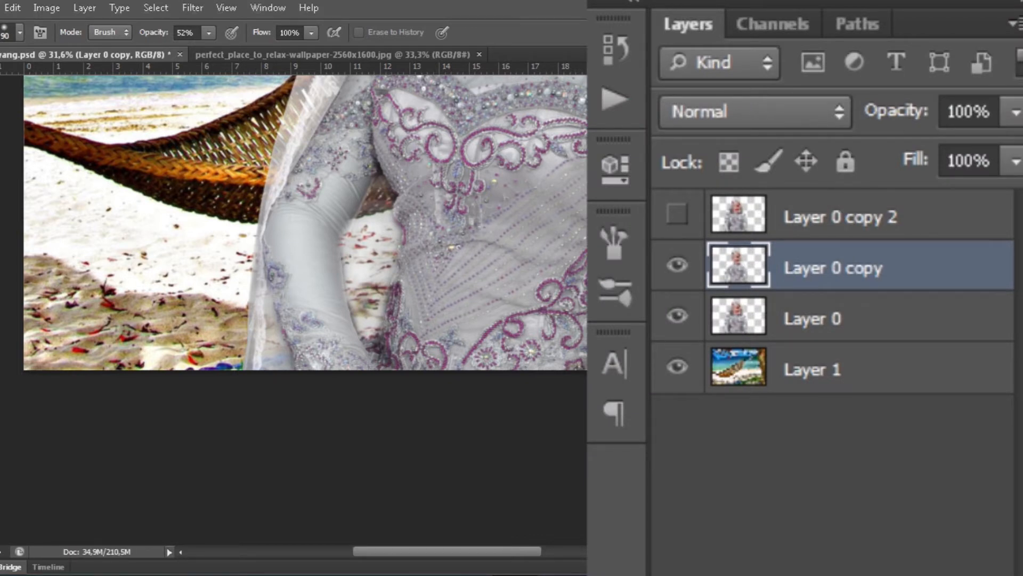
- Compare the composite with Layer 0 copy and Layer 0 hidden and shown to check the transparent veil
key(v)
scroll(341, 256, down, 4)
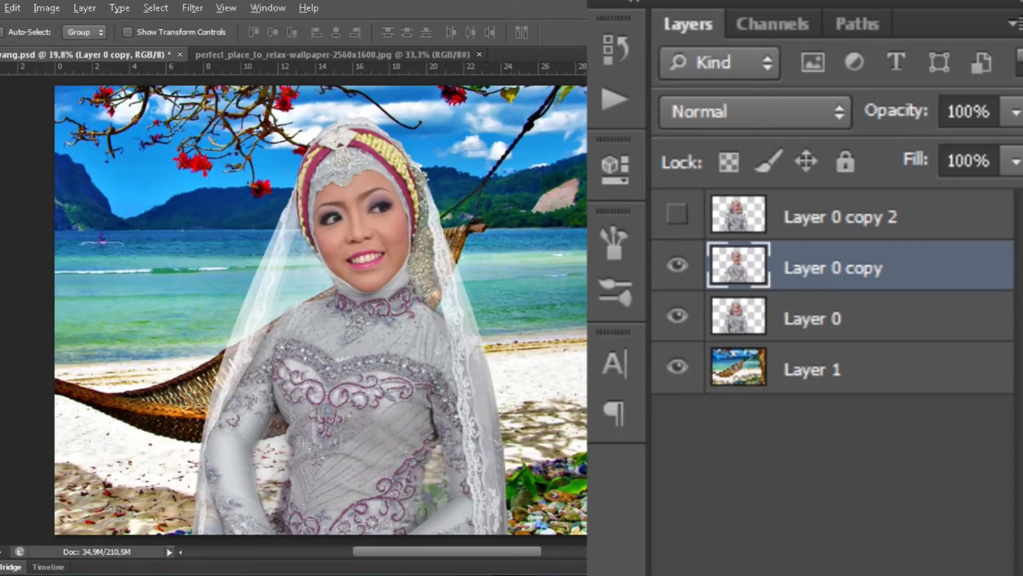
scroll(390, 314, up, 1)
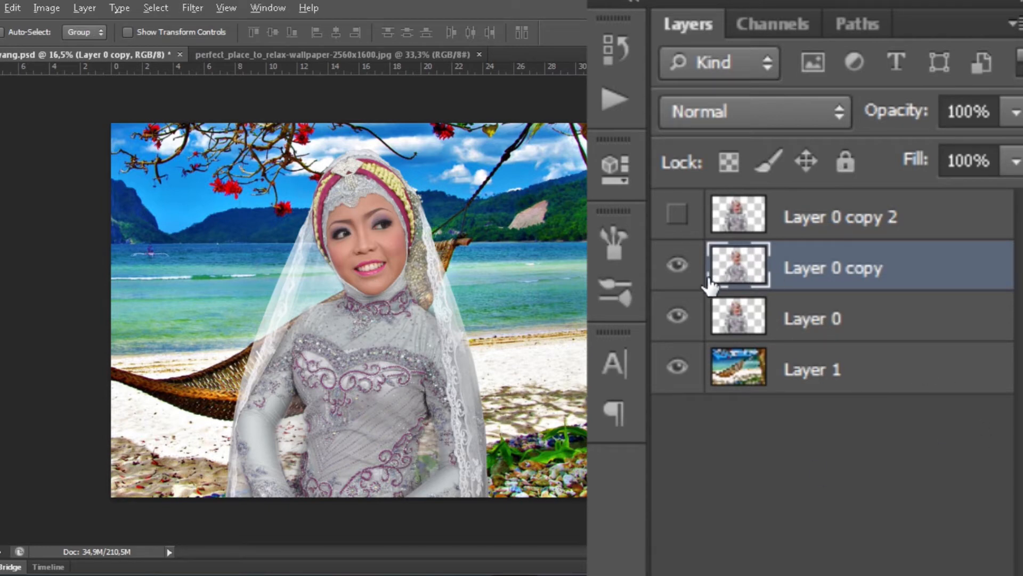
click(678, 265)
click(678, 265)
click(680, 317)
- Try the Lighter Color, Overlay and Vivid Light blend modes on Layer 0 and restore Screen
click(831, 333)
click(711, 96)
click(711, 96)
key(Down)
key(Down)
key(Down)
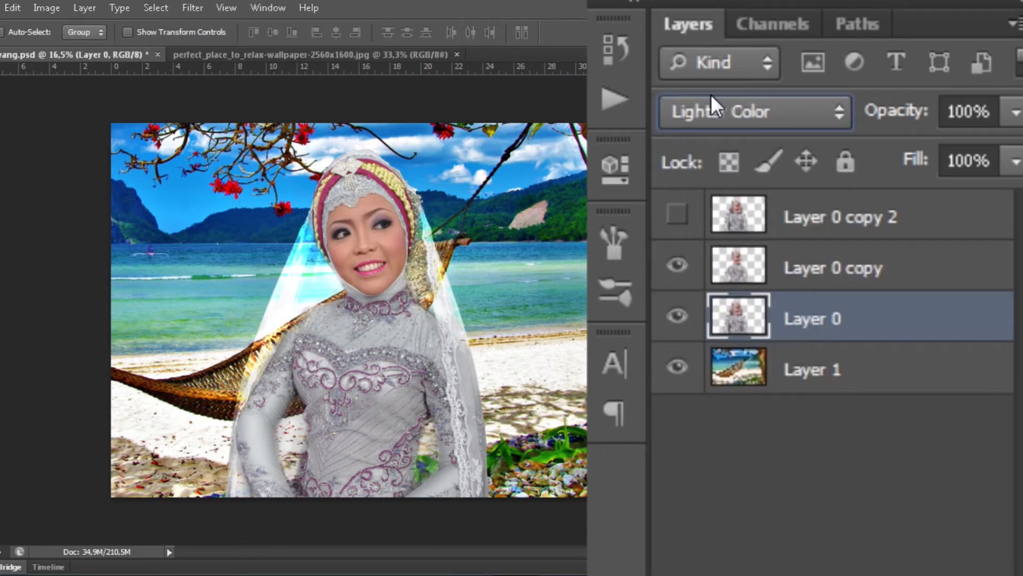
key(Down)
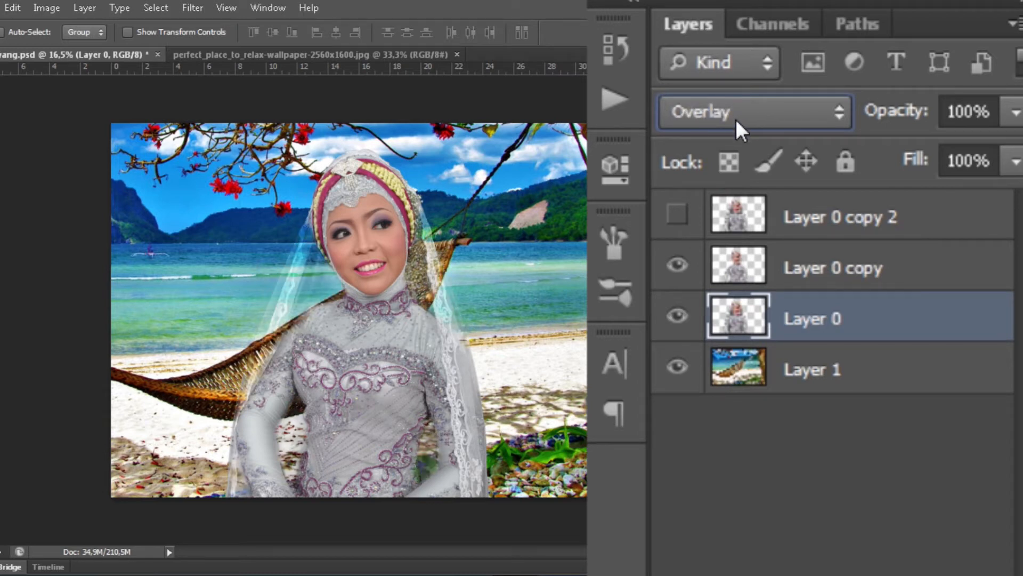
key(Down)
key(Down)
key(Down)
click(737, 114)
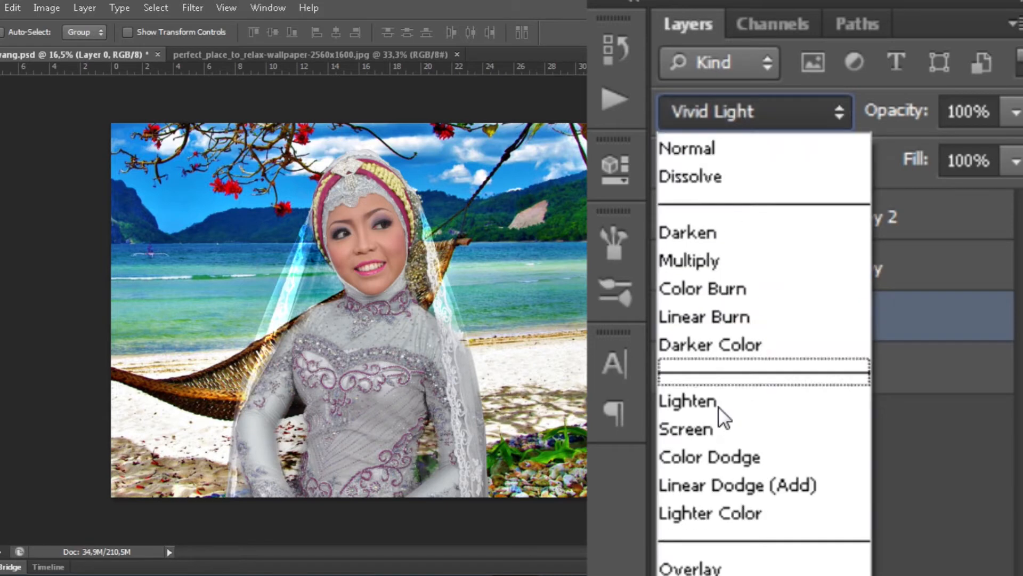
click(723, 426)
- Make Layer 0 copy the active layer by picking it on the bride's dress
click(430, 324)
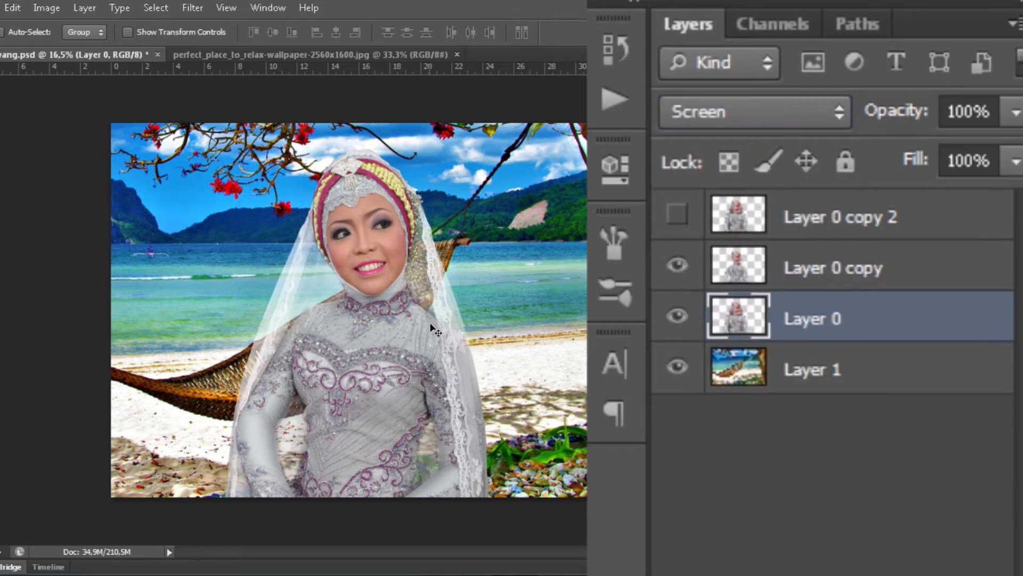
right_click(392, 358)
click(427, 364)
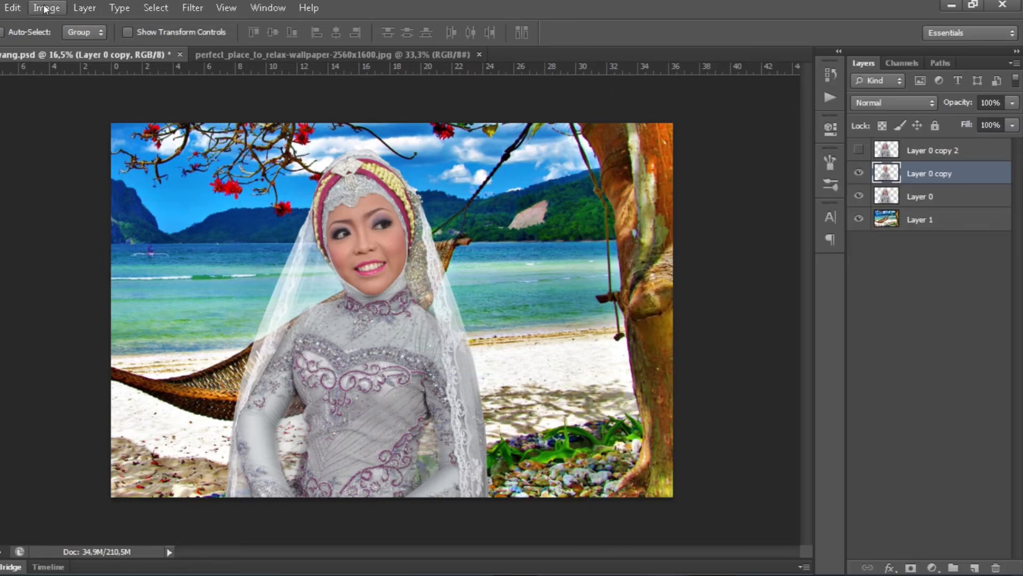
click(46, 8)
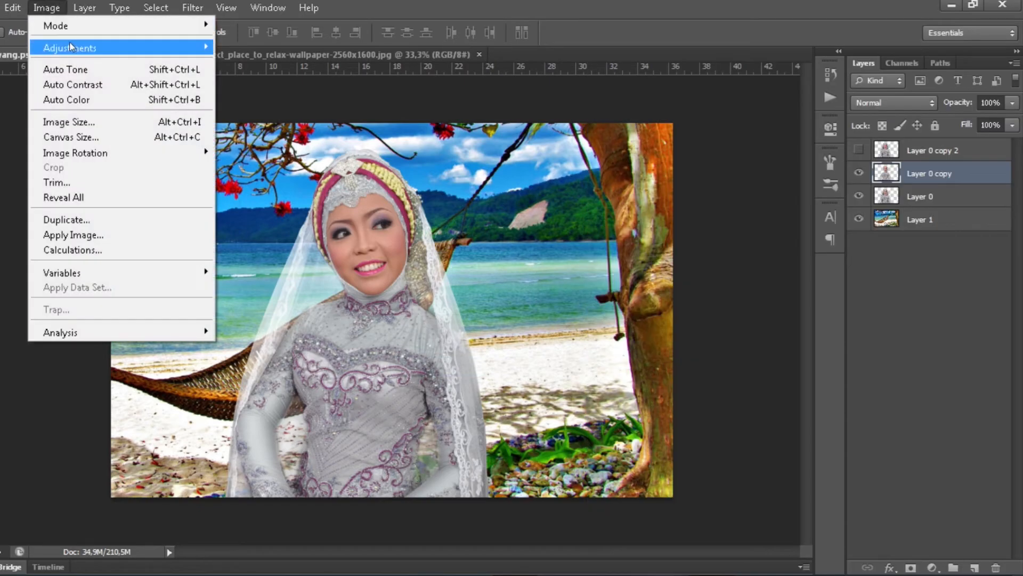
mouse_move(71, 46)
click(265, 94)
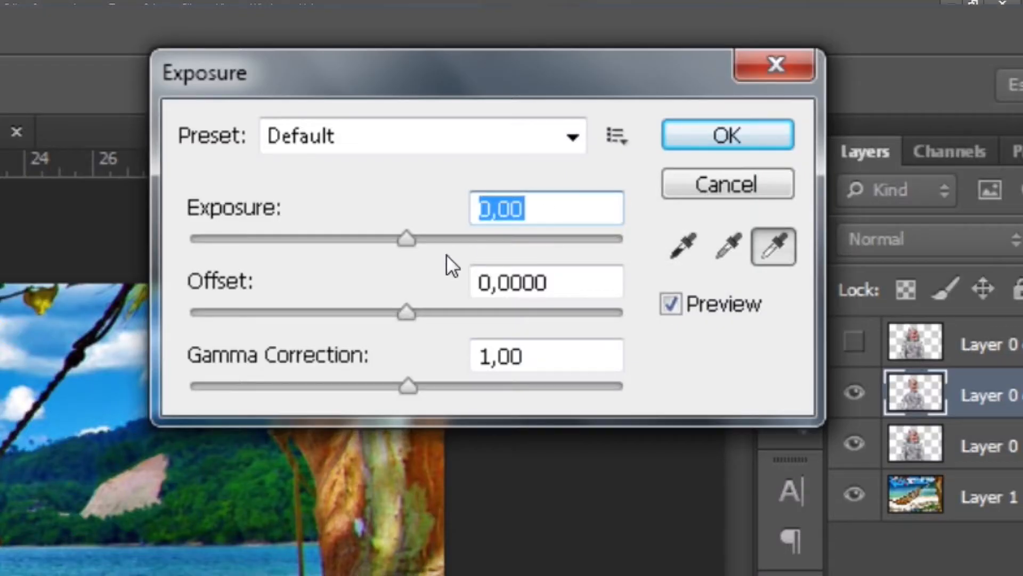
drag(414, 238, 439, 244)
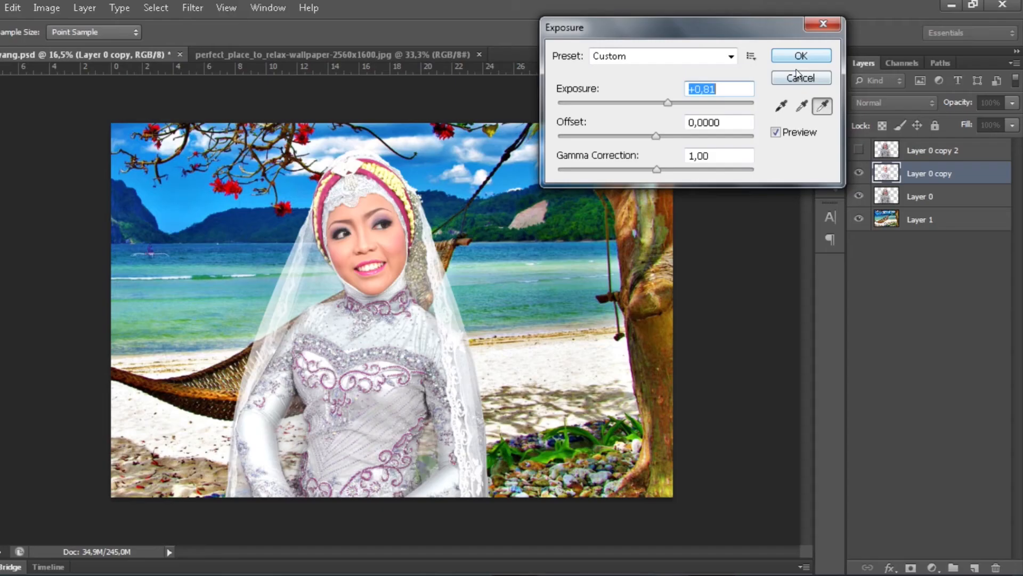
click(698, 184)
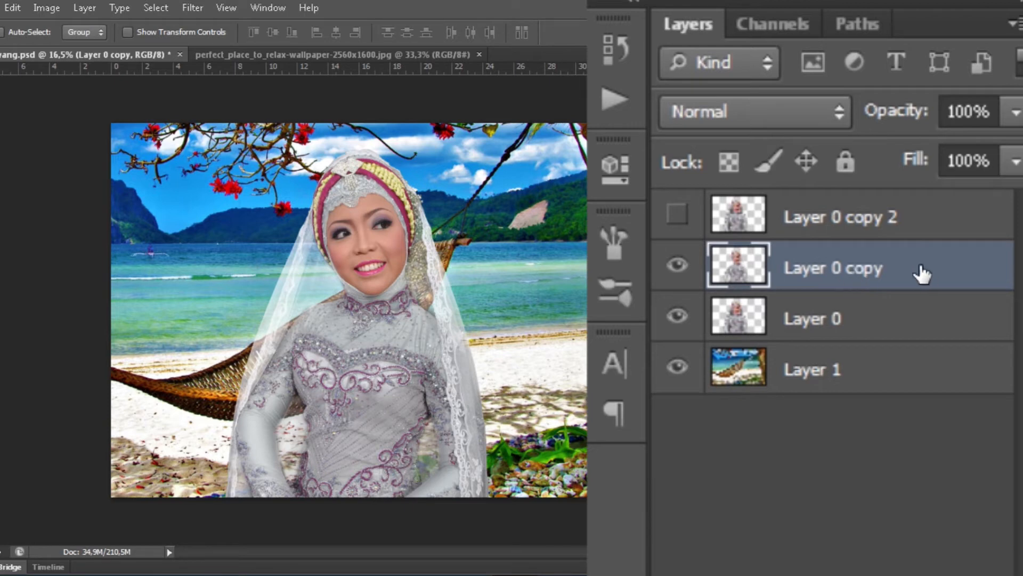
- Duplicate Layer 0 copy and brighten the duplicate with an Exposure adjustment of +0,60
drag(900, 270, 937, 574)
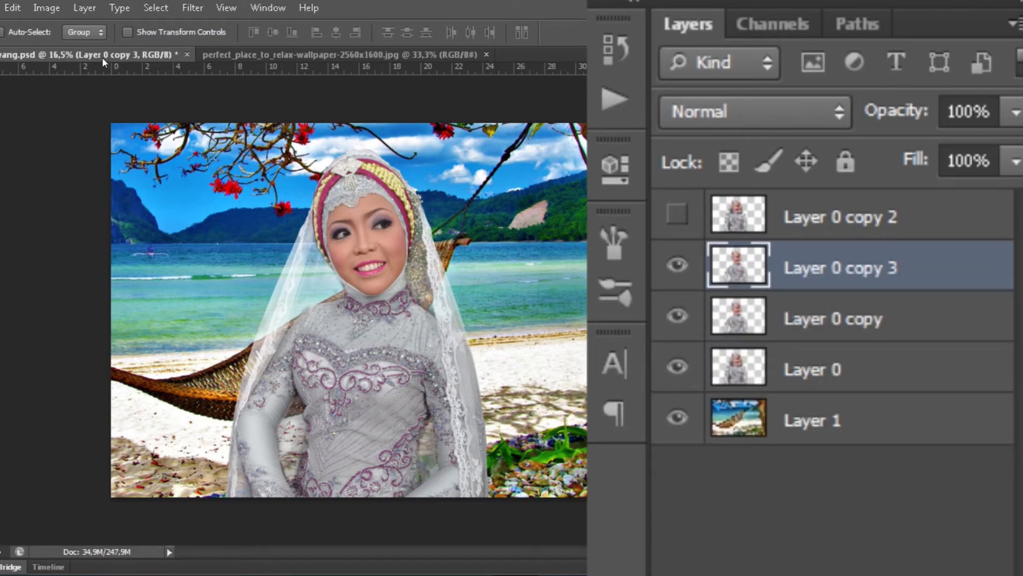
click(54, 8)
mouse_move(80, 49)
click(250, 94)
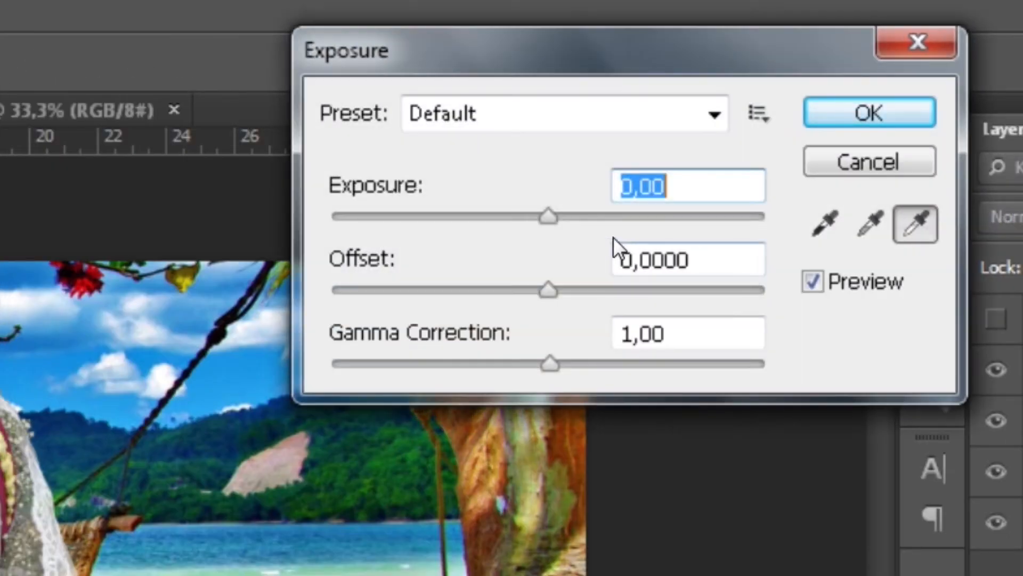
drag(563, 215, 580, 222)
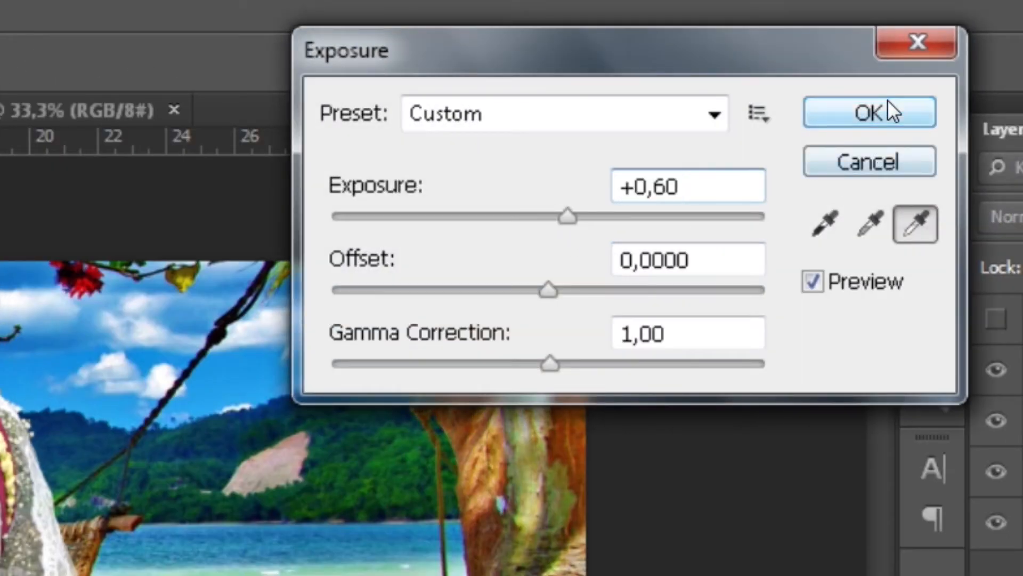
click(886, 110)
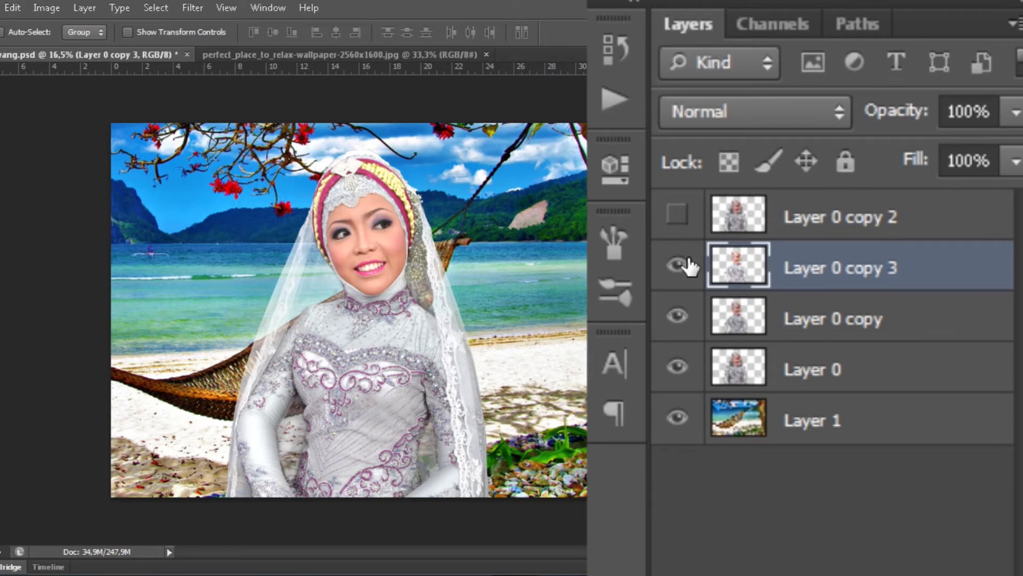
click(858, 172)
click(859, 172)
- Set the 700 px eraser to 23% opacity and partially erase Layer 0 copy 3 over the bride's face
scroll(471, 300, down, 4)
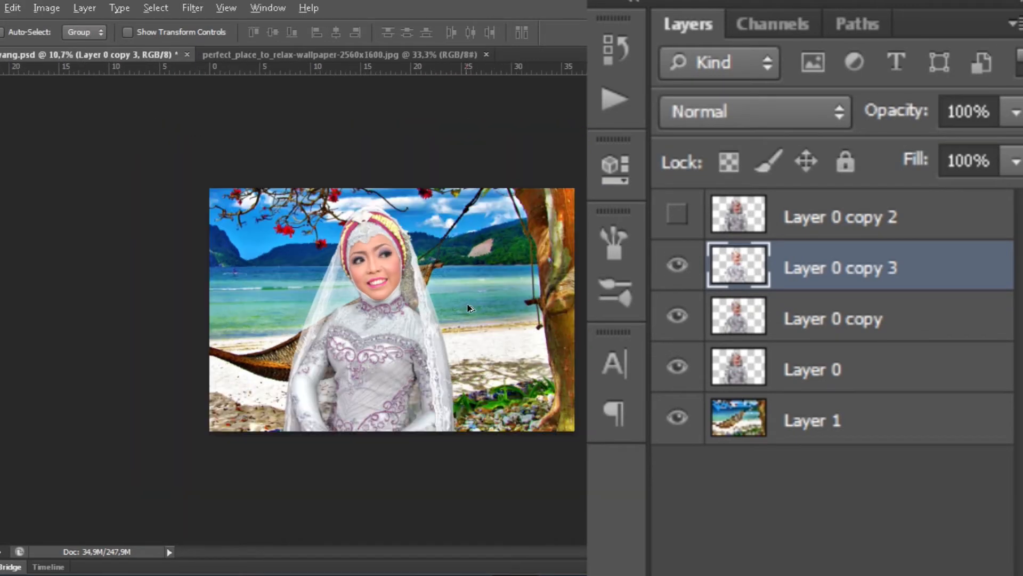
scroll(454, 299, up, 3)
scroll(451, 276, up, 3)
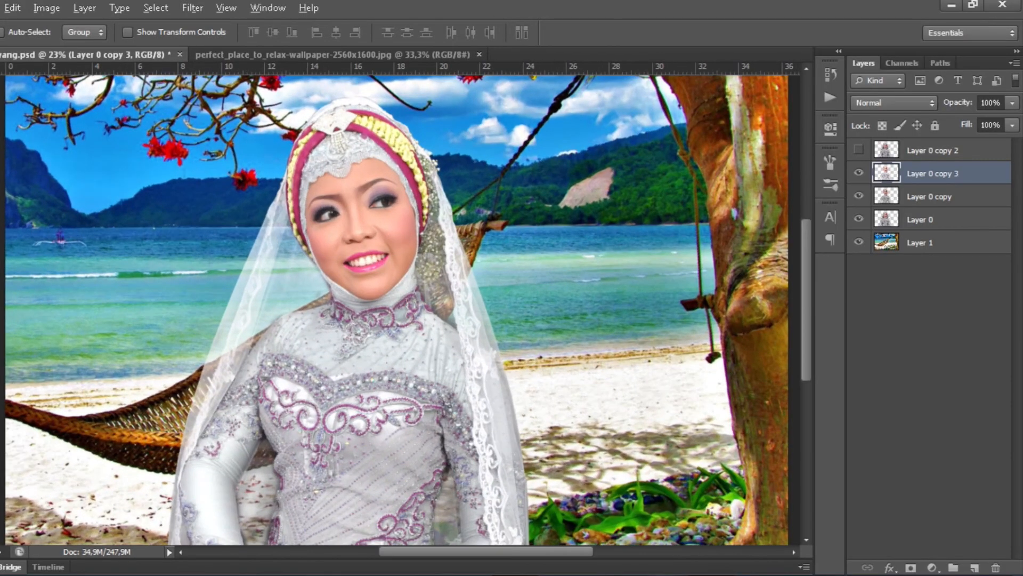
key(e)
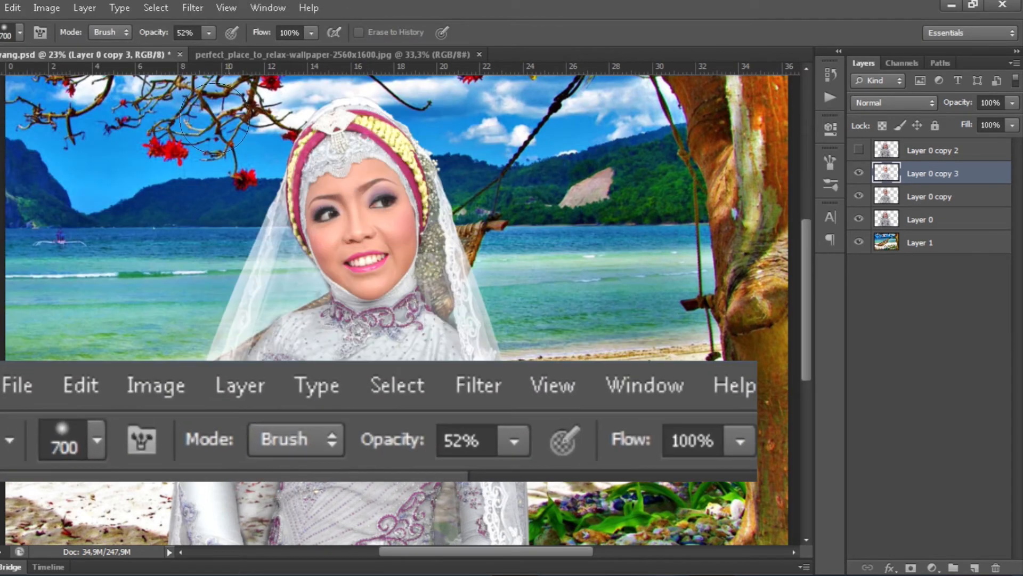
click(209, 33)
drag(191, 54, 185, 49)
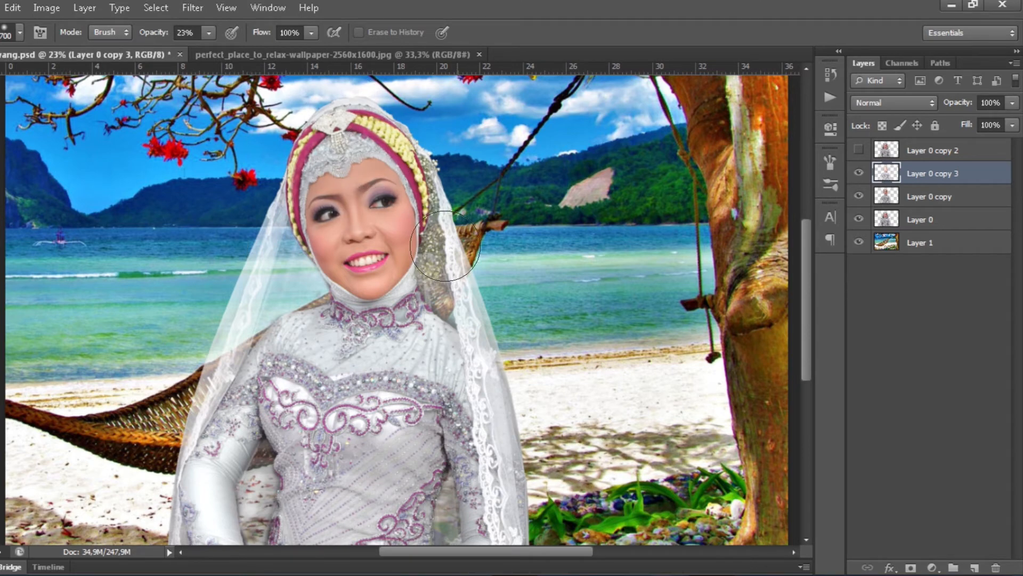
scroll(445, 245, down, 3)
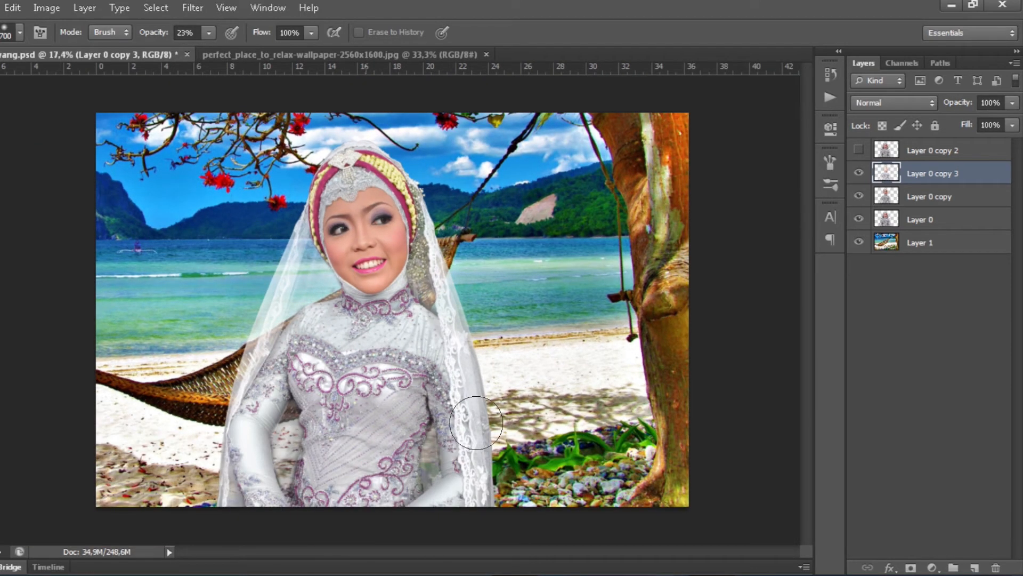
- Enlarge the beach background on Layer 1 and apply a Gaussian Blur with a radius of 16,8 pixels
key(v)
scroll(445, 246, down, 3)
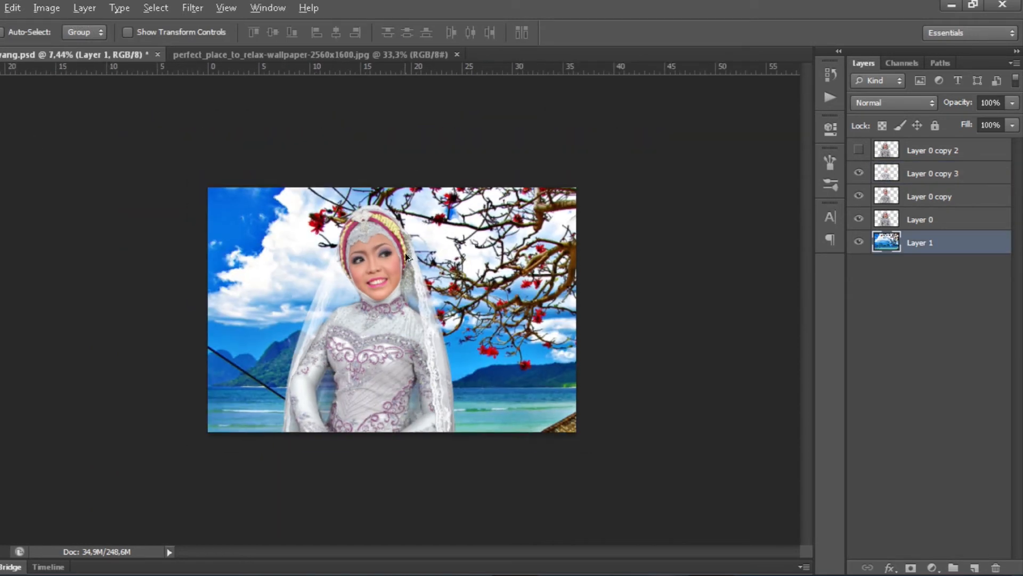
scroll(416, 259, down, 2)
click(192, 7)
mouse_move(248, 168)
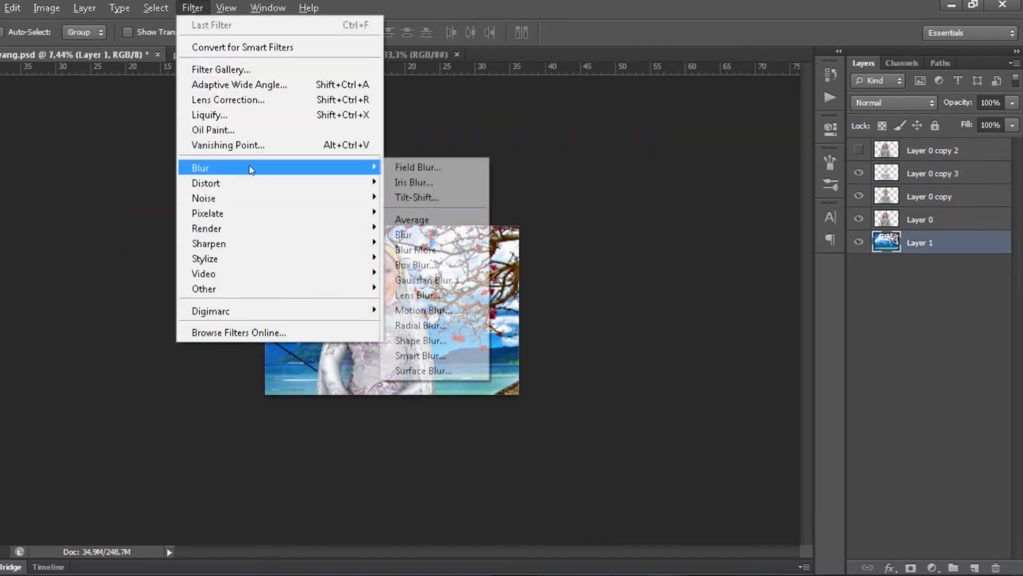
click(421, 280)
click(463, 249)
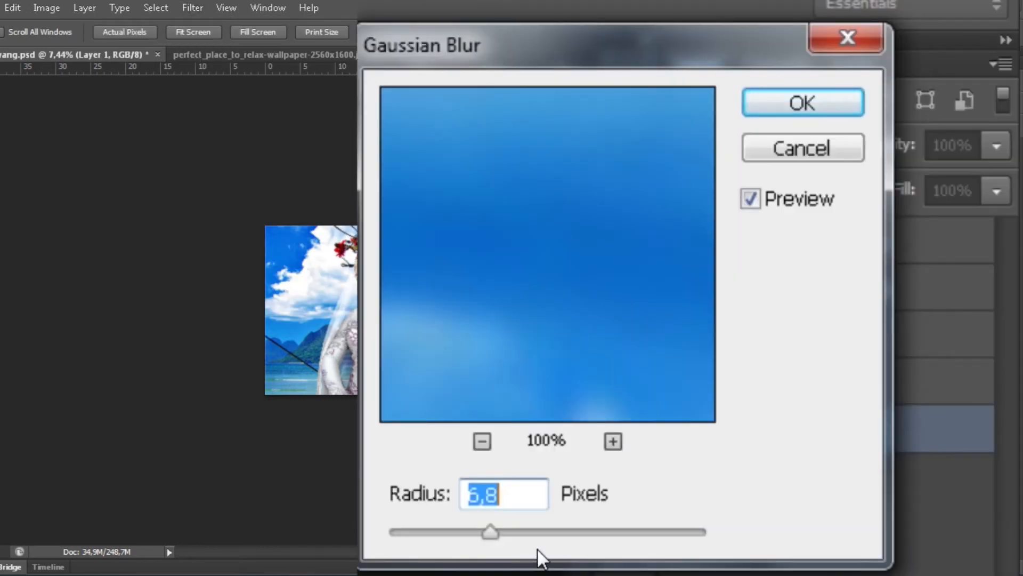
click(561, 533)
click(545, 537)
drag(545, 537, 530, 542)
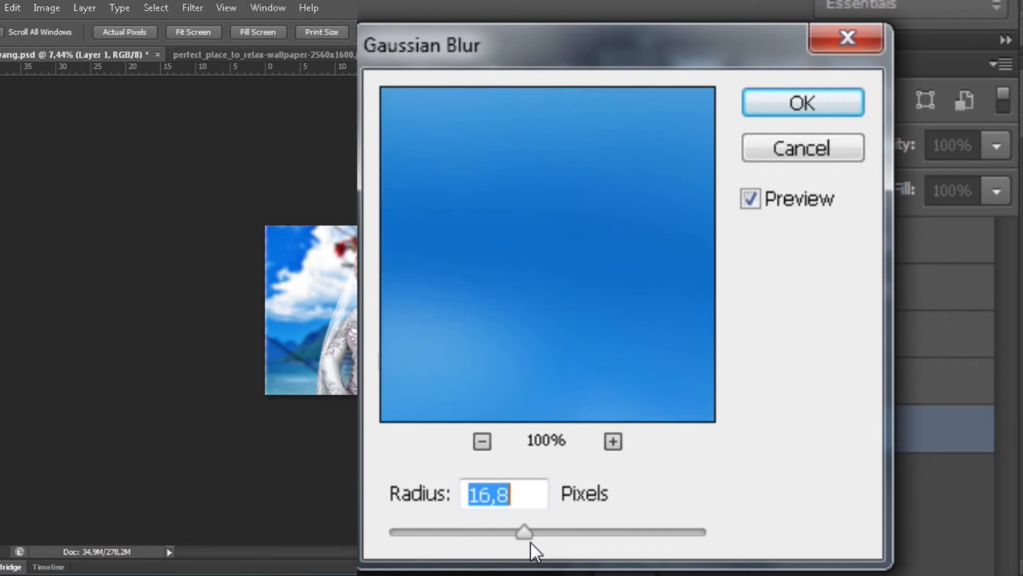
click(812, 103)
- Reposition the blurred background on Layer 1 so the large tree trunk stands beside the bride
key(v)
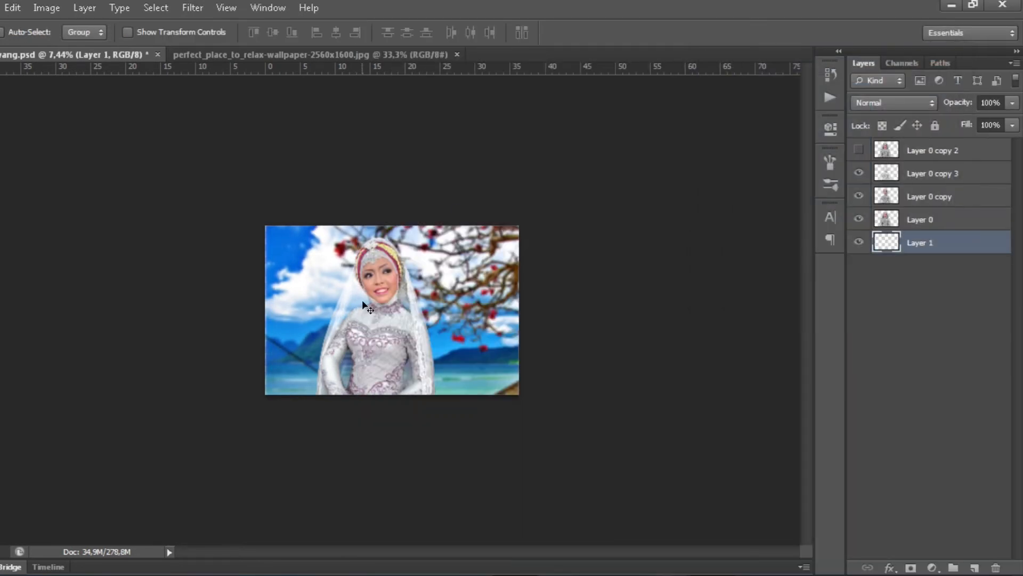
scroll(367, 309, up, 3)
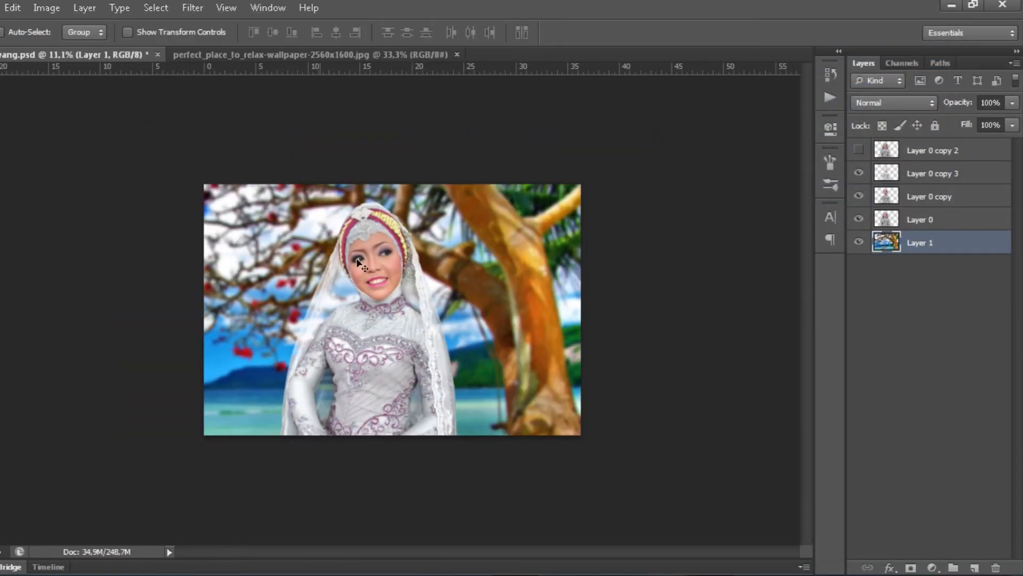
scroll(480, 268, up, 3)
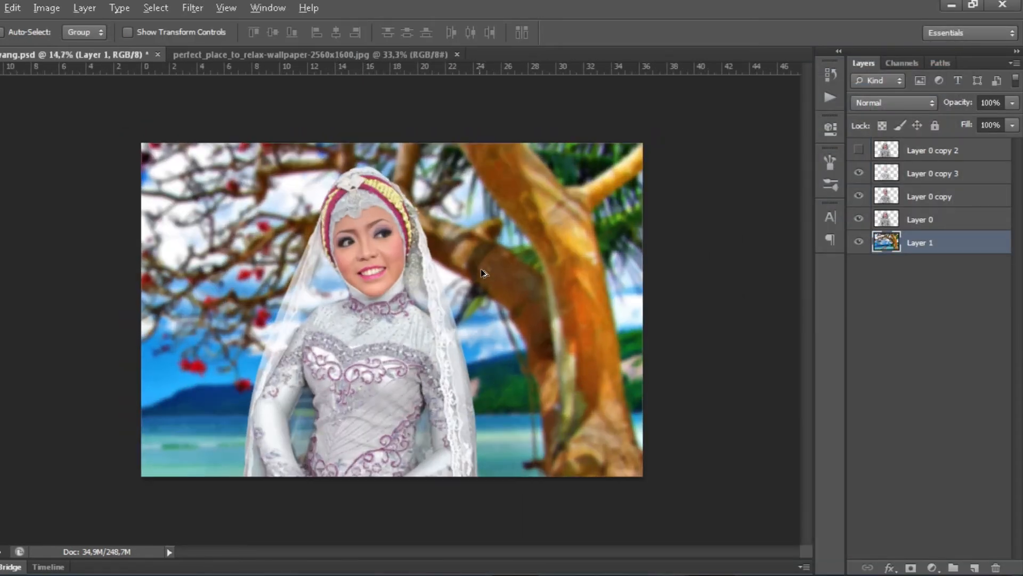
- Desaturate the Layer 1 background with Hue/Saturation, setting Saturation to -37
key(ctrl+u)
drag(698, 259, 634, 260)
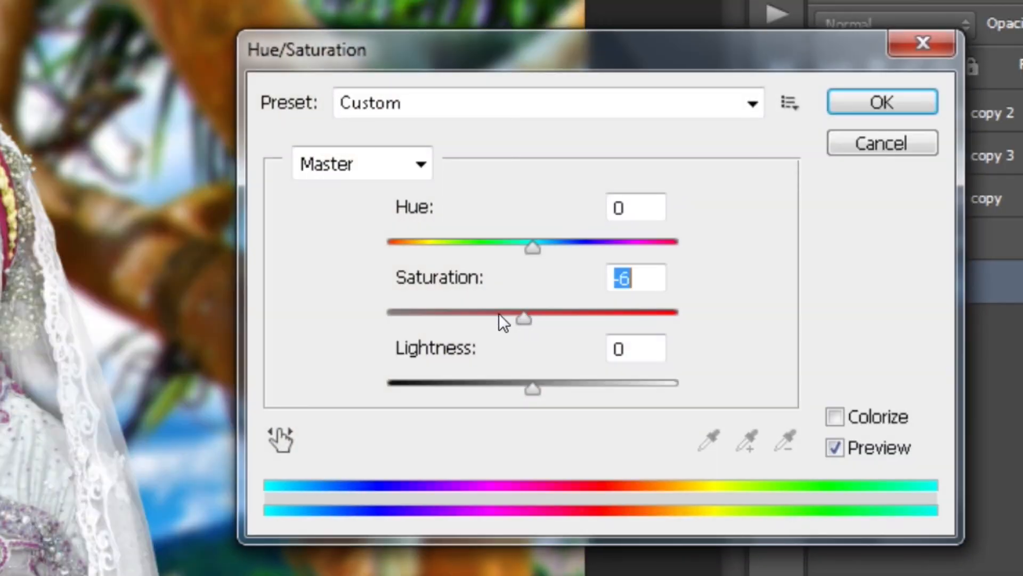
drag(413, 318, 481, 332)
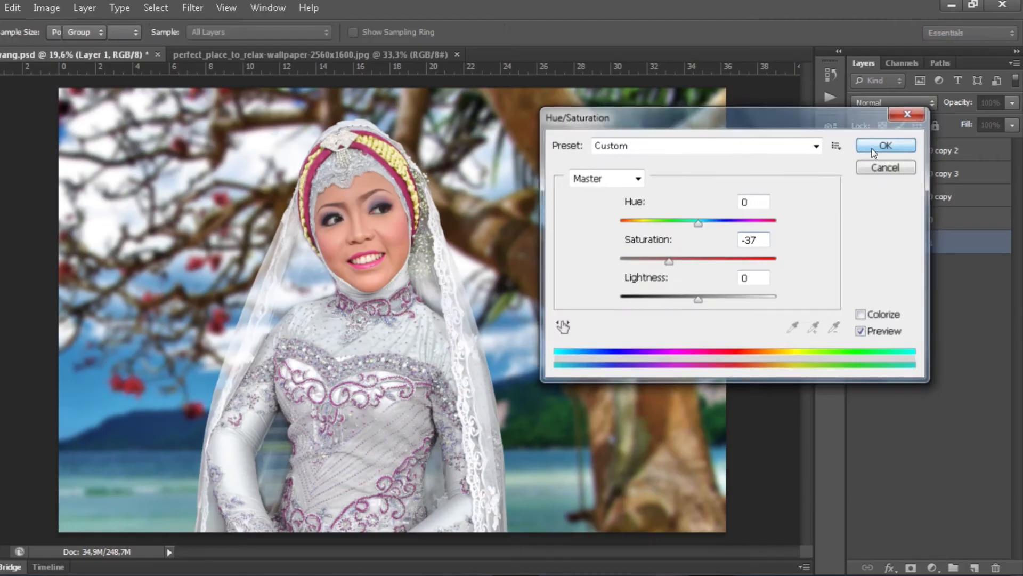
click(866, 107)
- Examine what Layer 0 copy 3, Layer 0 copy and the Screen-mode Layer 0 each contribute by toggling their visibility
scroll(423, 280, down, 1)
scroll(416, 240, up, 7)
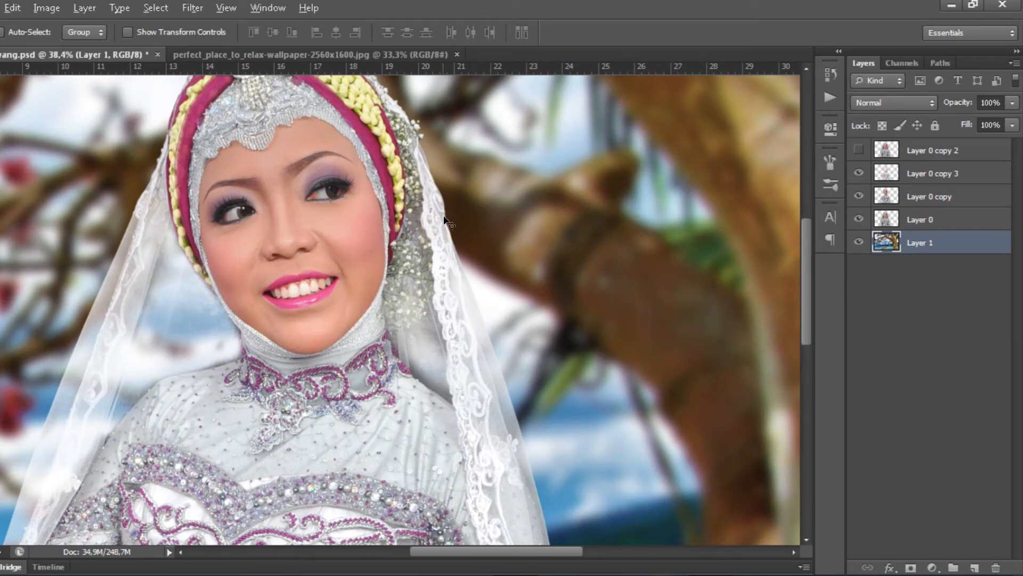
right_click(299, 179)
key(Escape)
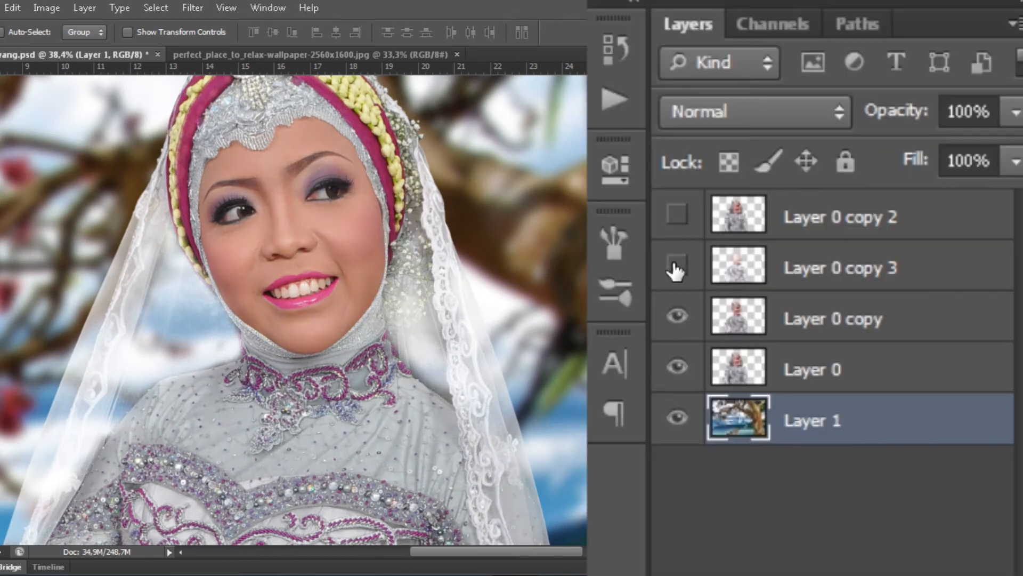
click(680, 314)
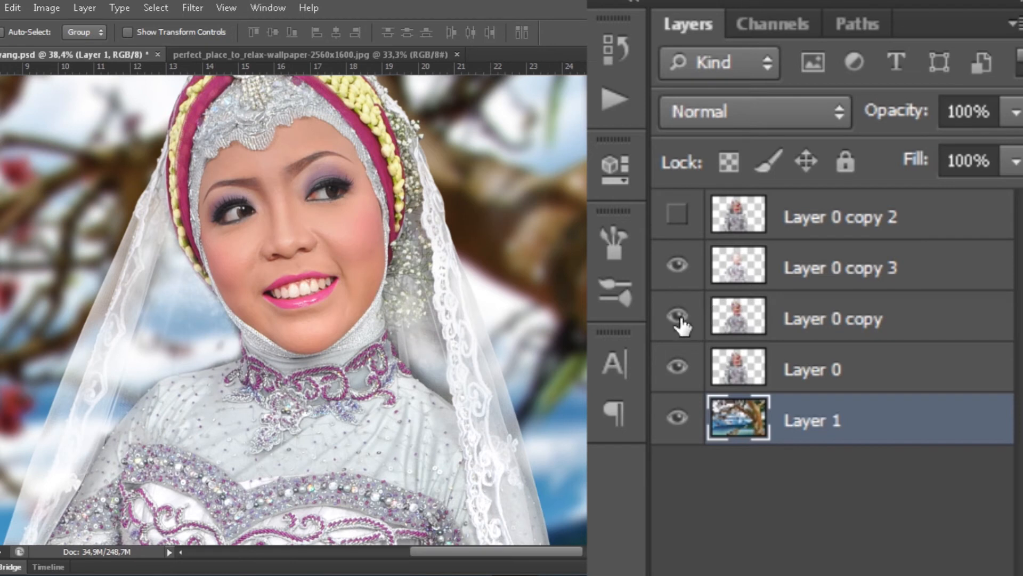
click(855, 325)
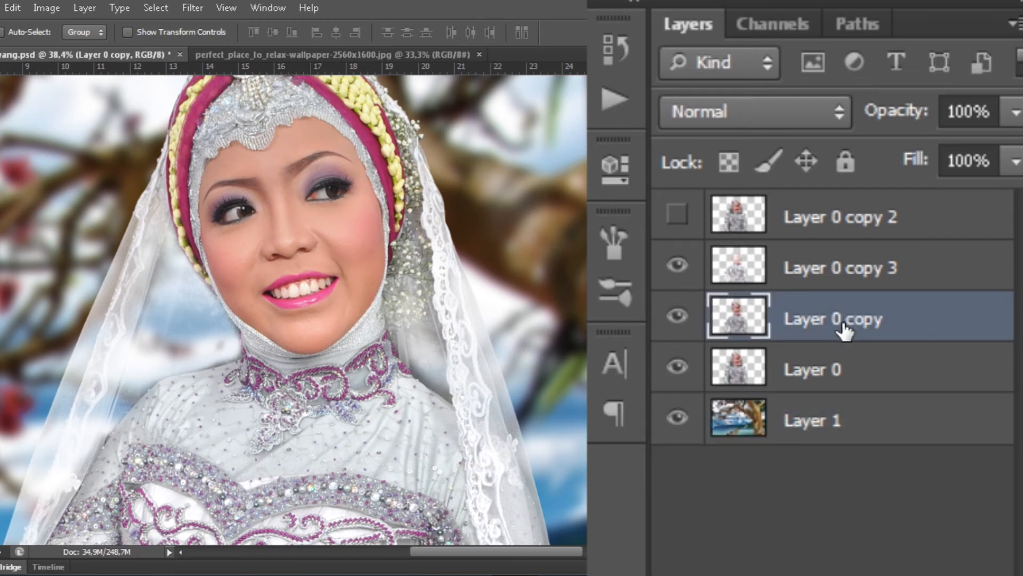
click(845, 362)
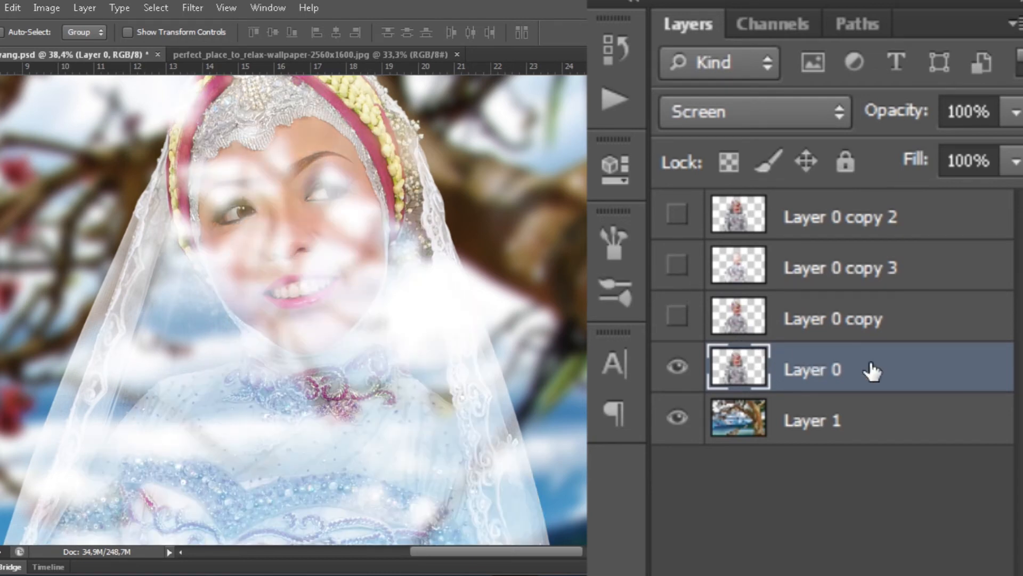
click(676, 368)
click(675, 367)
scroll(404, 277, down, 4)
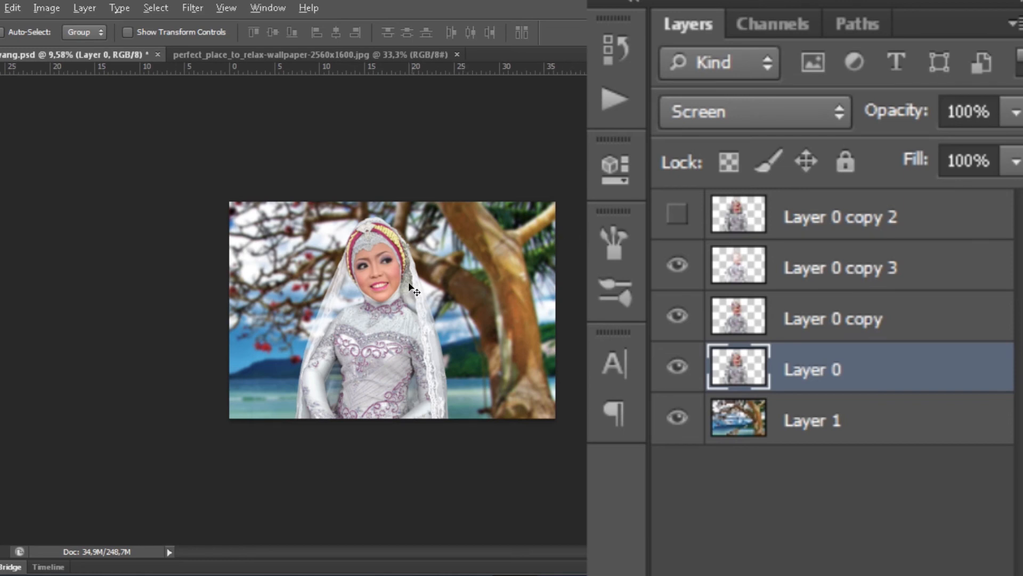
scroll(410, 287, up, 3)
scroll(324, 304, down, 2)
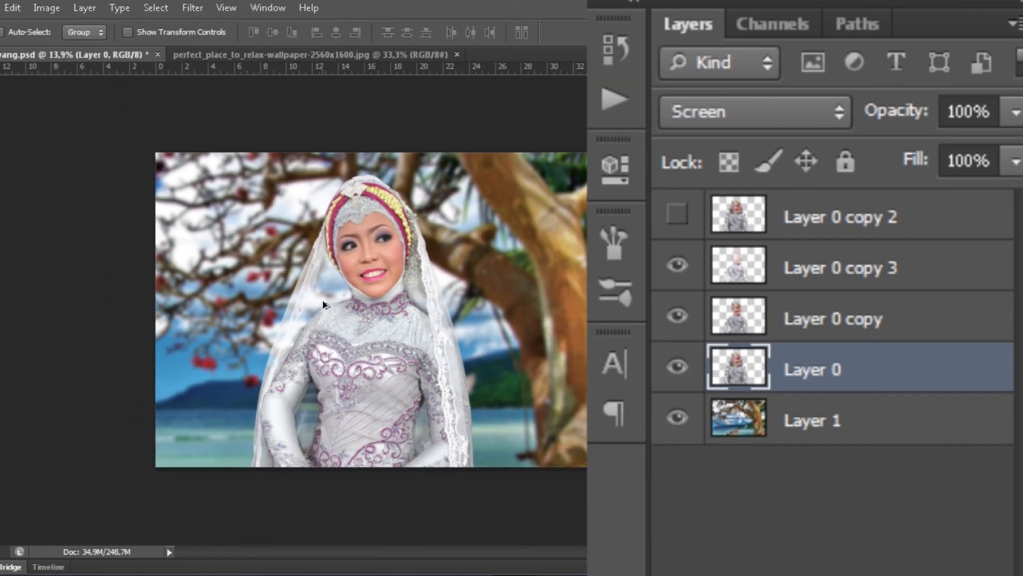
scroll(323, 304, down, 1)
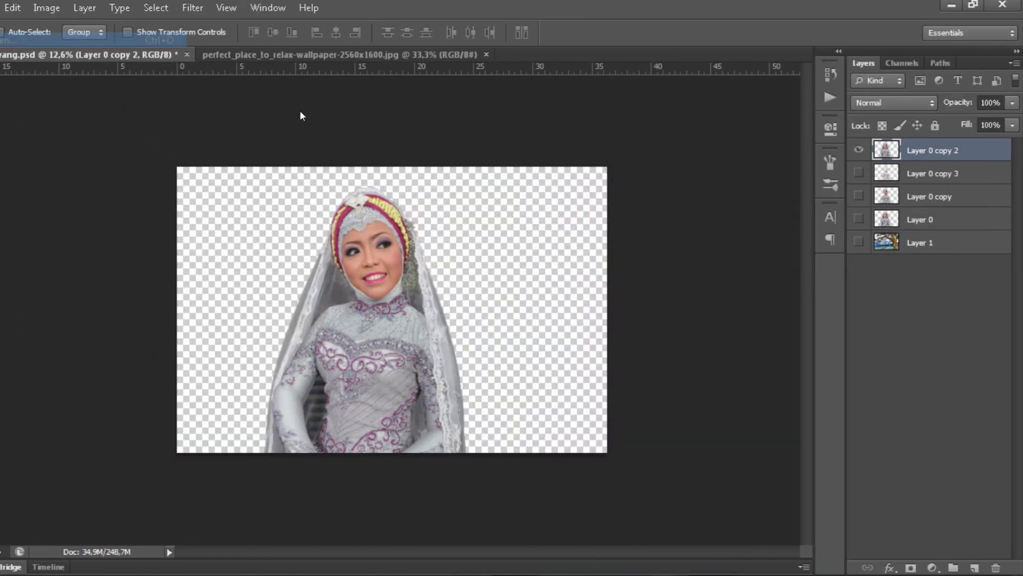
- Open the 60461_1600x1200 wallpaper, bring the arched interior into the bride document as a new layer, and close the source images
key(ctrl+o)
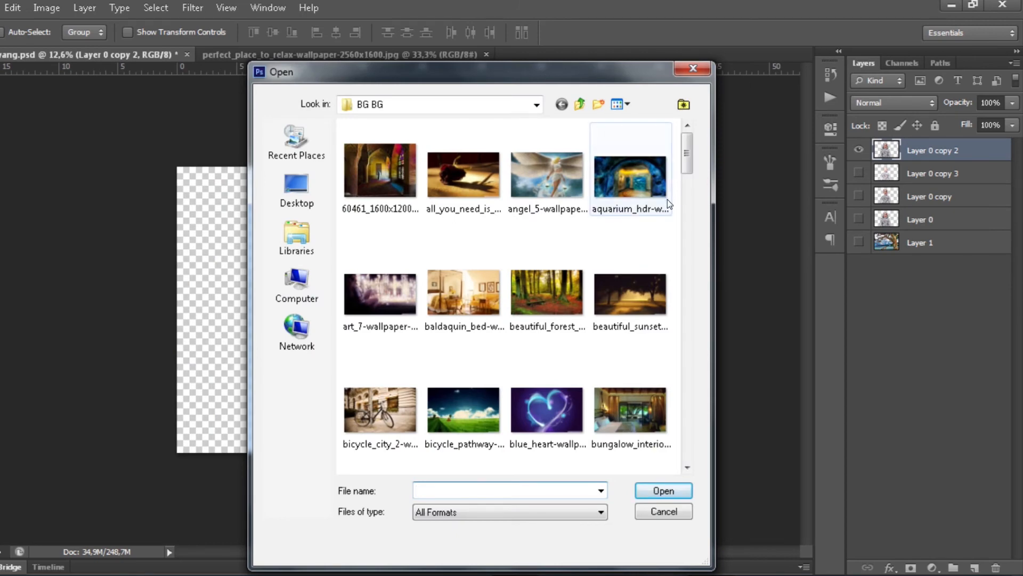
double_click(383, 169)
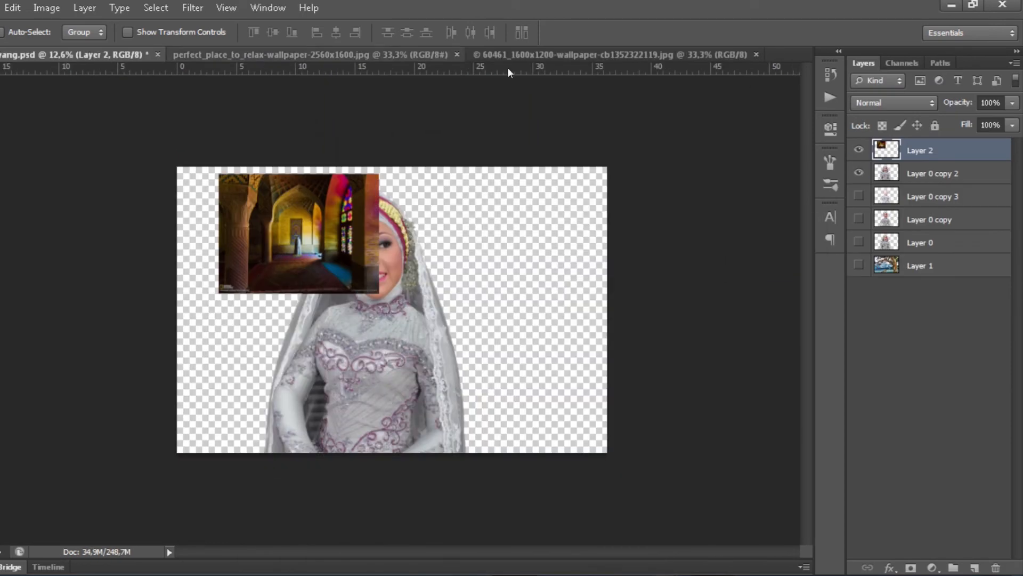
click(458, 55)
click(362, 54)
- Place Layer 2 with the arched interior beneath Layer 0 copy 2 and enlarge it to fill the whole canvas
drag(919, 150, 920, 182)
key(ctrl+t)
drag(379, 294, 621, 475)
drag(219, 173, 167, 135)
drag(165, 474, 157, 476)
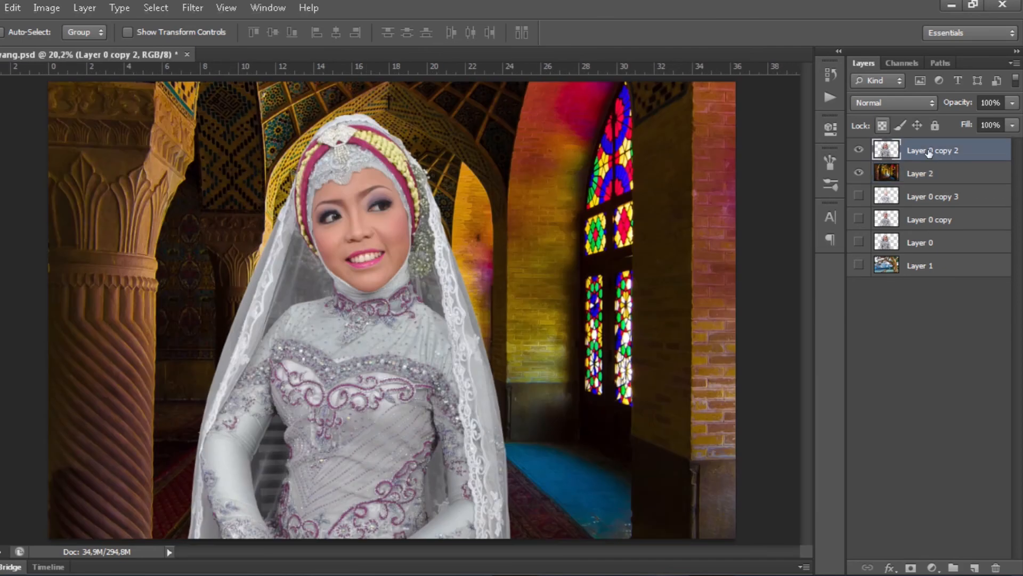
- Compare blend modes on Layer 0 copy 2, including Linear Dodge (Add), to make the veil transparent over the interior
click(884, 102)
click(879, 233)
scroll(885, 104, down, 8)
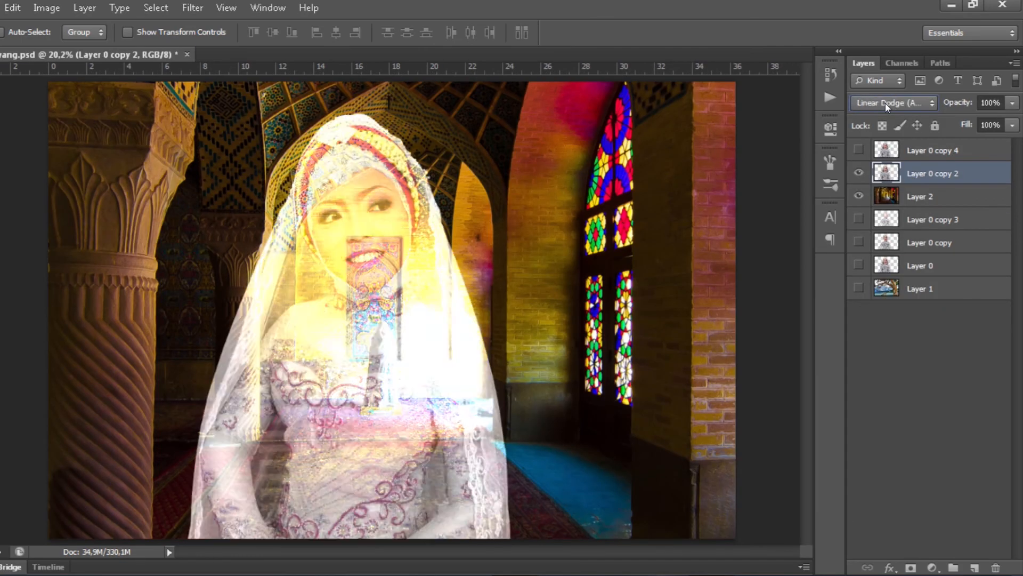
scroll(885, 104, up, 12)
scroll(889, 106, down, 5)
- Duplicate Layer 0 copy 4 as a hidden backup, and make Layer 0 copy 4 itself visible for editing
click(931, 151)
key(ctrl+j)
click(910, 175)
click(859, 173)
- Erase the opaque veil areas beside the bride's face and shoulders on Layer 0 copy 4 so the interior shows through
key(e)
mouse_move(293, 213)
mouse_down()
mouse_move(288, 272)
mouse_move(251, 330)
mouse_up()
drag(437, 295, 476, 324)
key(3)
drag(426, 197, 434, 293)
scroll(416, 246, up, 4)
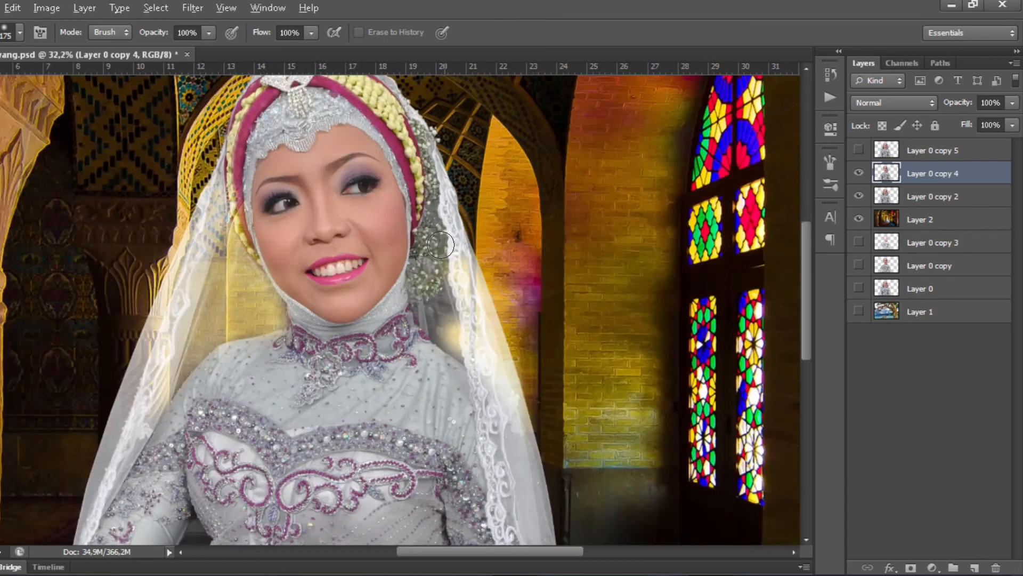
drag(426, 245, 450, 323)
mouse_move(441, 468)
mouse_down()
mouse_move(446, 212)
mouse_move(629, 350)
mouse_up()
drag(319, 245, 284, 346)
drag(283, 192, 326, 338)
scroll(328, 178, down, 5)
- Mirror the Layer 2 interior horizontally, then resize and reposition it so the stained-glass window stands to the left of the bride
click(920, 219)
key(v)
drag(554, 278, 641, 278)
key(ctrl+t)
drag(253, 312, 202, 312)
scroll(203, 313, down, 5)
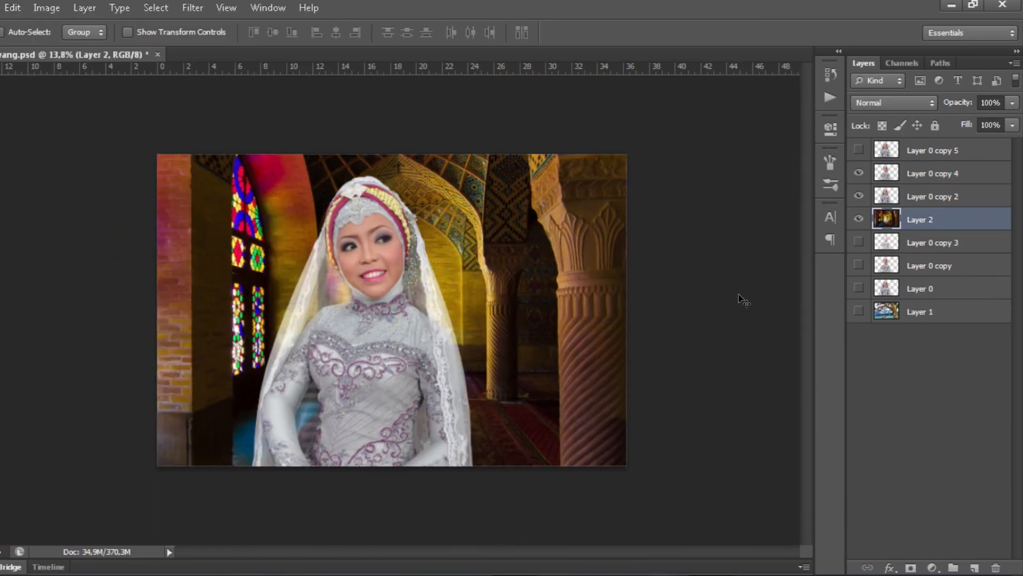
key(ctrl+t)
key(Return)
- Select Layer 0 copy 2, Layer 0 copy 4 and Layer 0 copy 5 together and shift the bride toward the left of the picture
click(931, 196)
shift+click(931, 151)
drag(603, 238, 595, 242)
drag(473, 261, 463, 262)
- Save the composite document with the new interior background
scroll(375, 338, up, 10)
scroll(515, 256, down, 5)
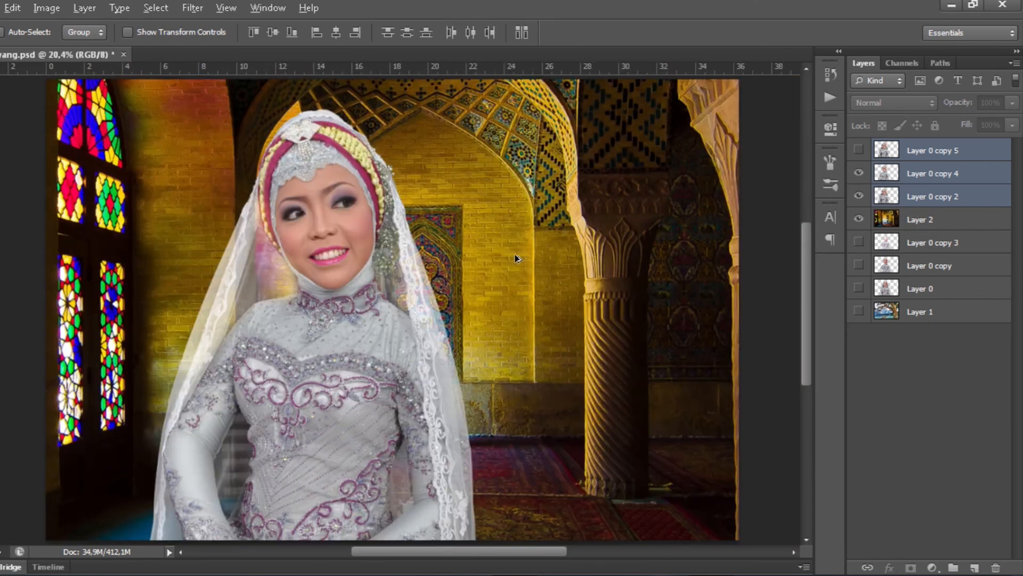
click(1, 7)
click(26, 182)
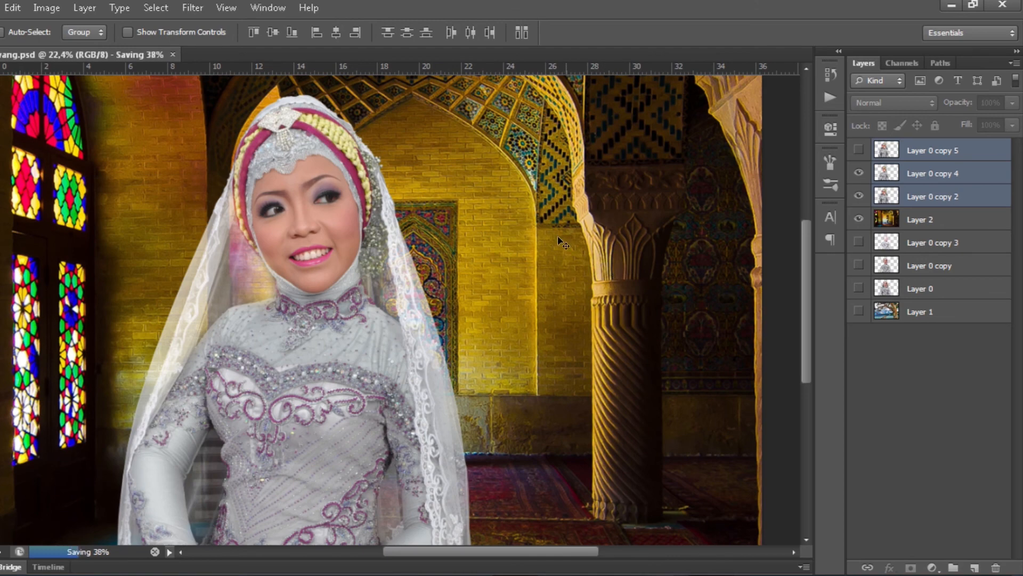